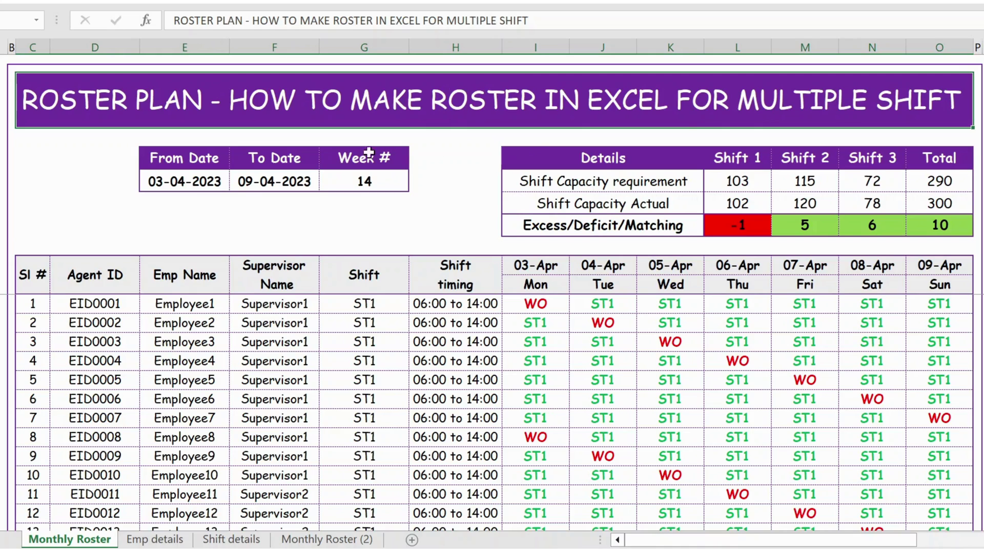
Review the Week #, From Date 03-04-2023 and To Date header formulas.
click(319, 157)
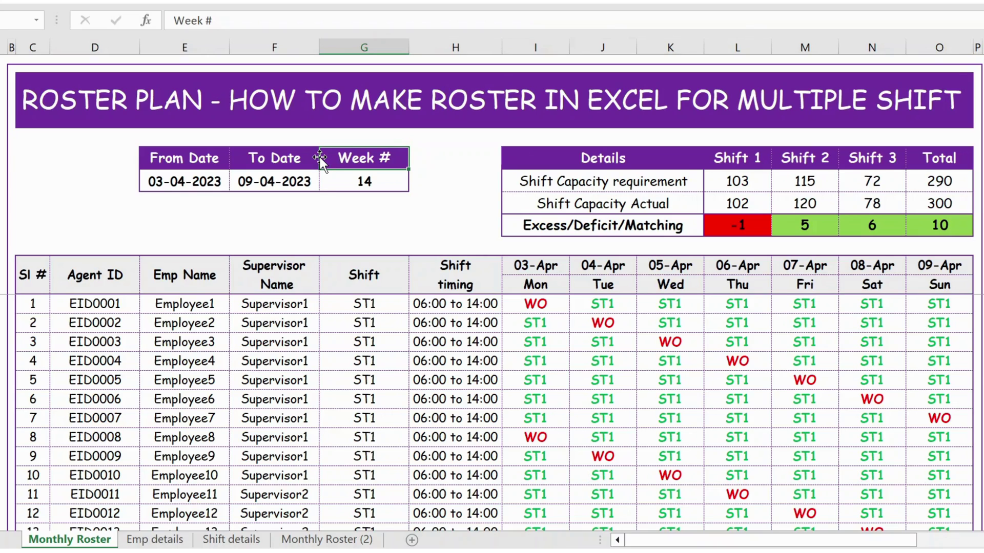
click(187, 162)
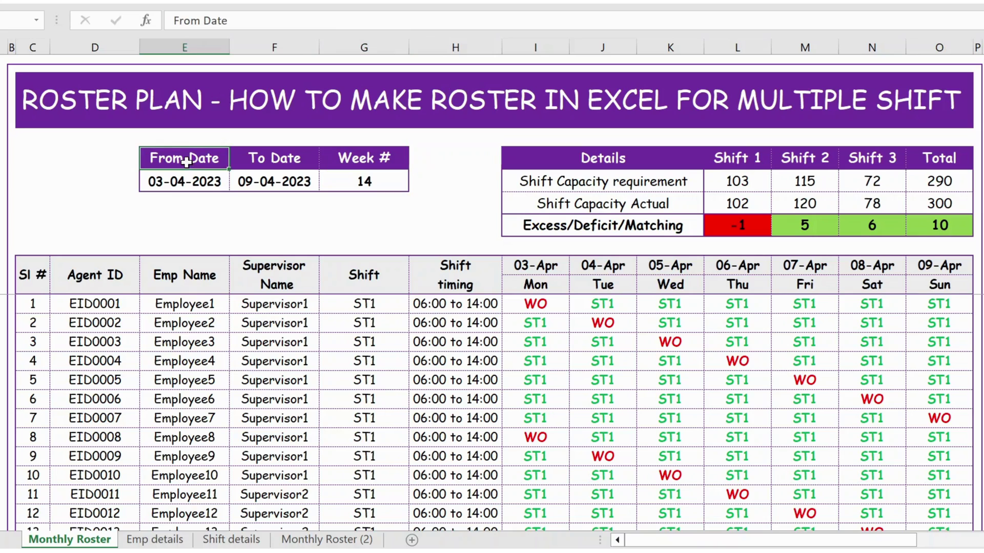
click(193, 187)
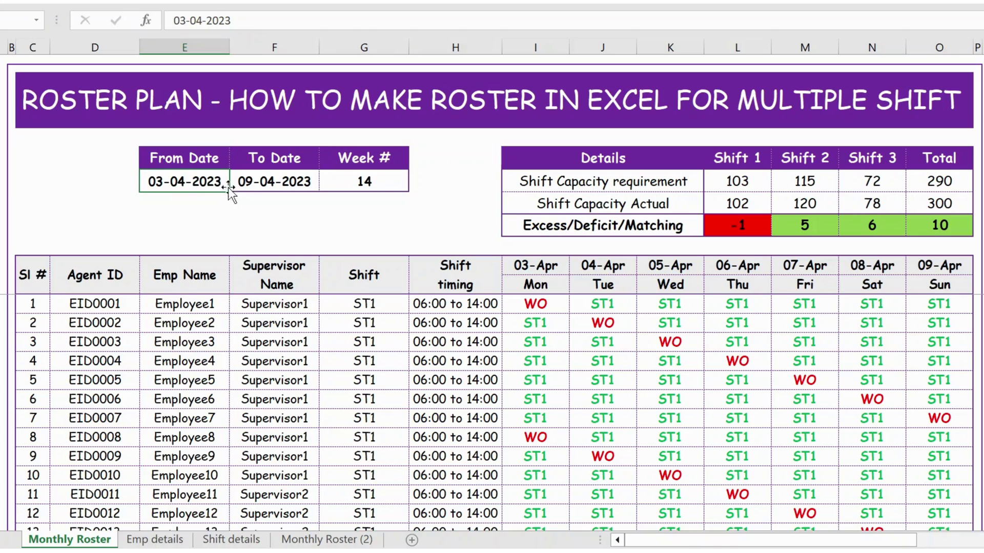
click(277, 180)
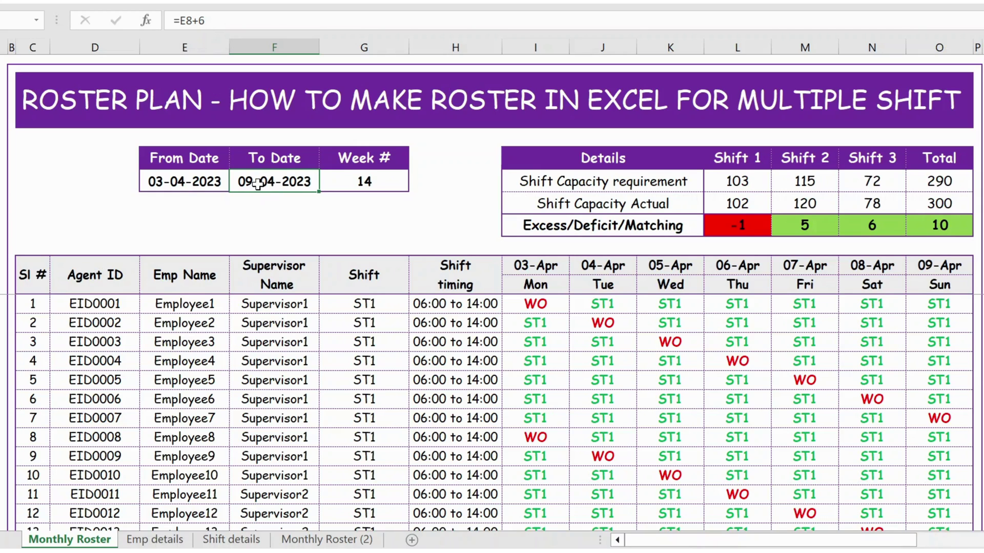
click(206, 182)
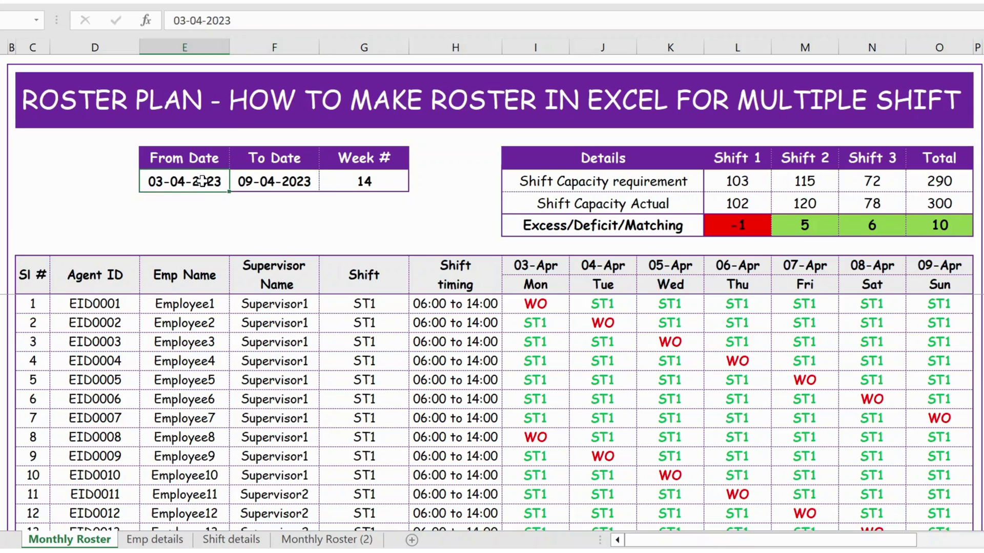
click(278, 183)
click(369, 181)
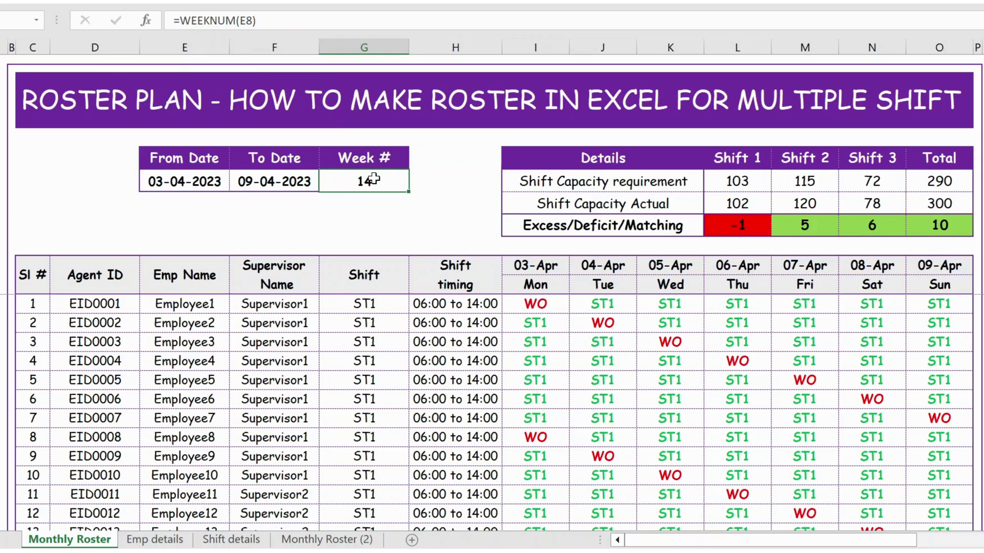
click(416, 220)
Review the Shift Capacity requirements of 103, 115 and 72 for Shifts 1–3.
drag(557, 162, 921, 231)
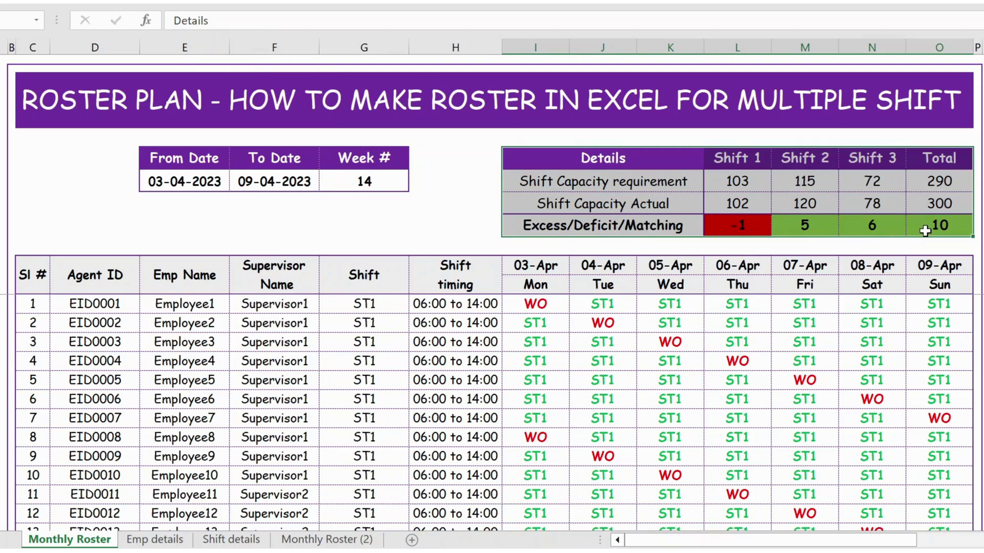
click(644, 185)
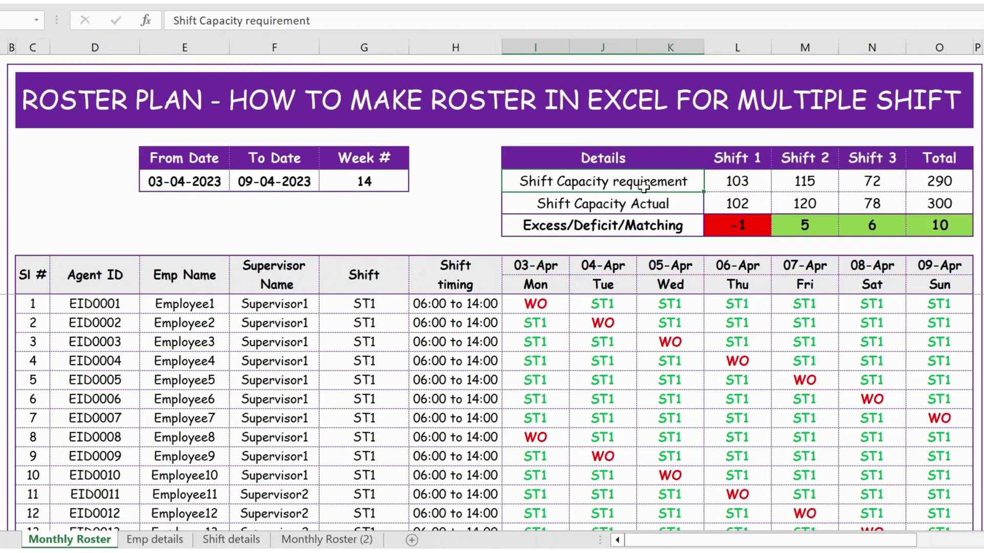
click(747, 189)
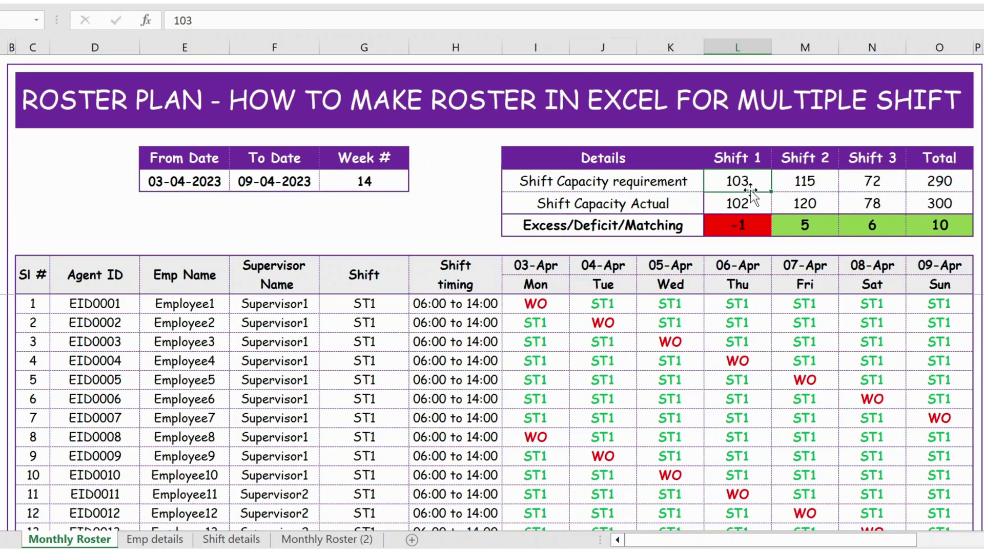
click(652, 183)
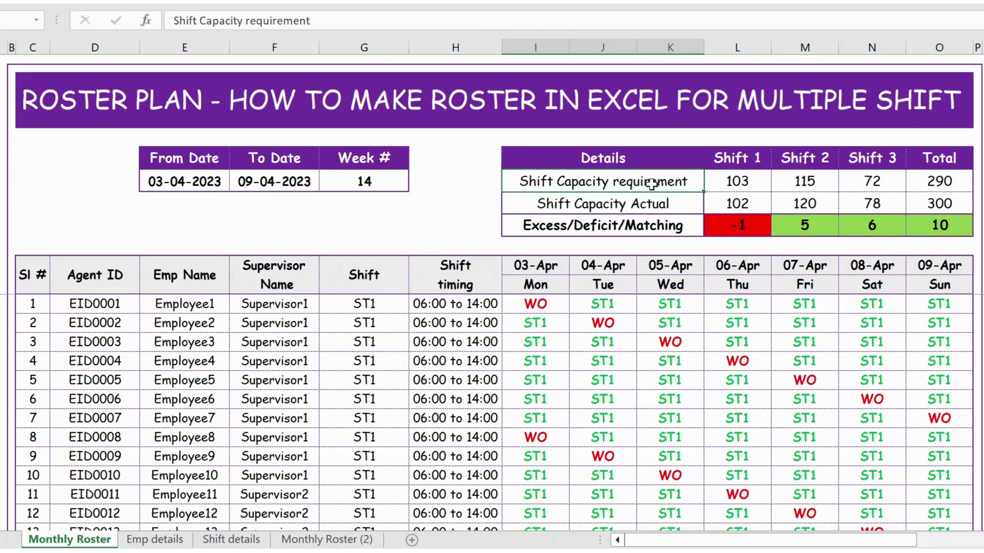
click(807, 183)
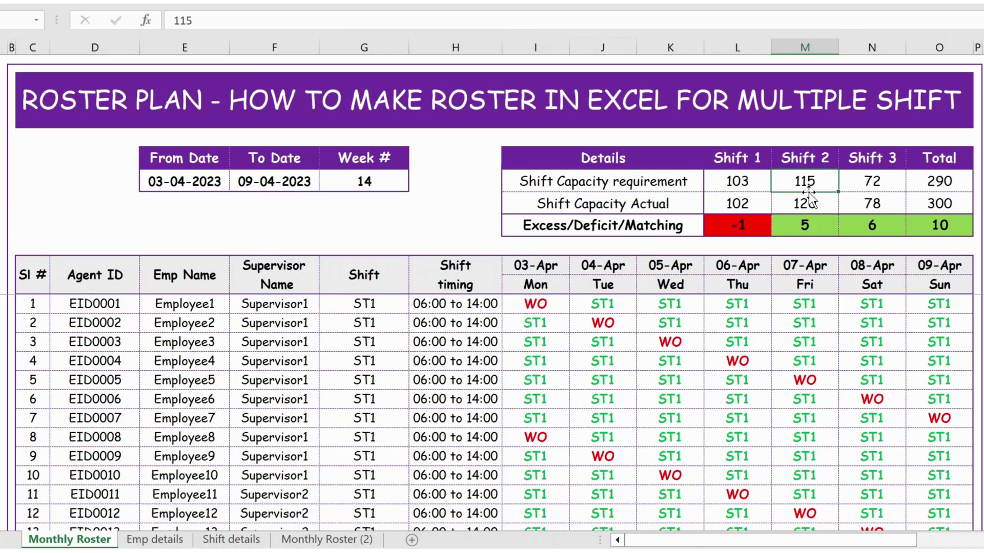
click(879, 187)
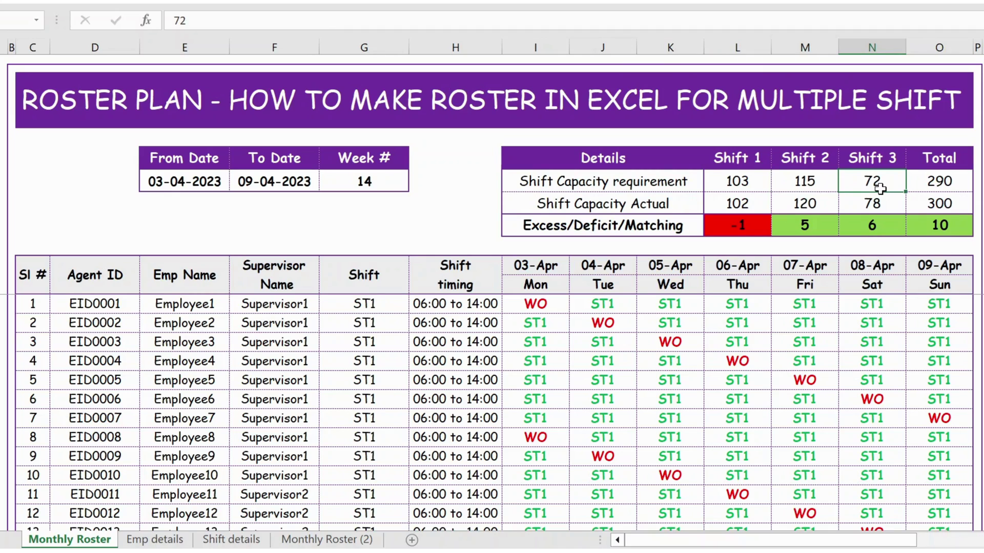
Inspect the COUNTIF actual counts and the Excess/Deficit difference formulas for each shift.
click(596, 207)
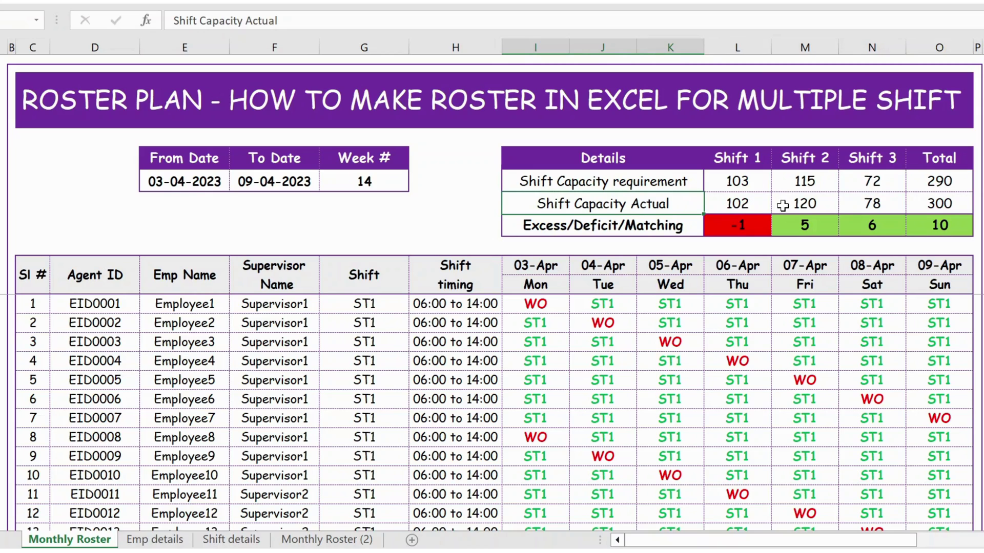
click(882, 202)
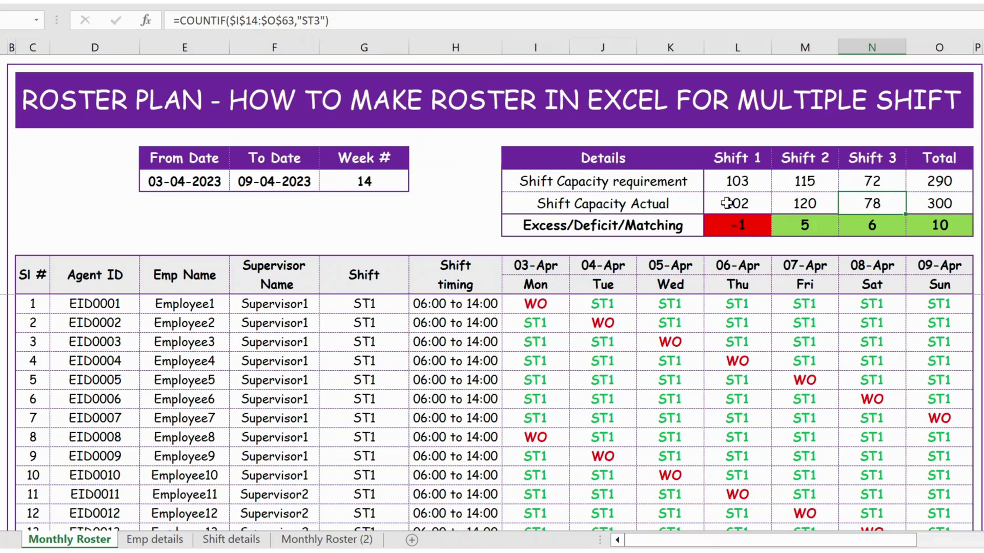
click(726, 203)
click(598, 228)
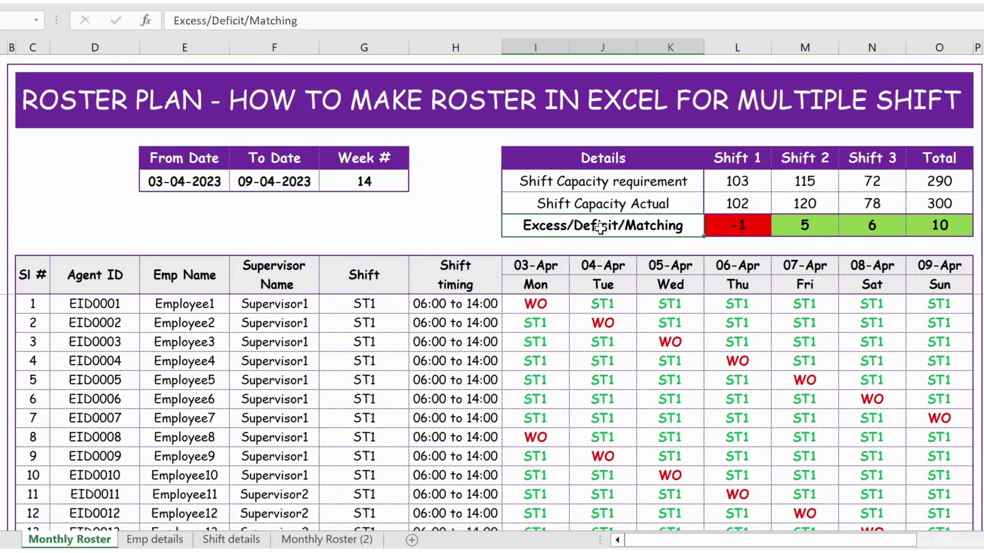
click(741, 231)
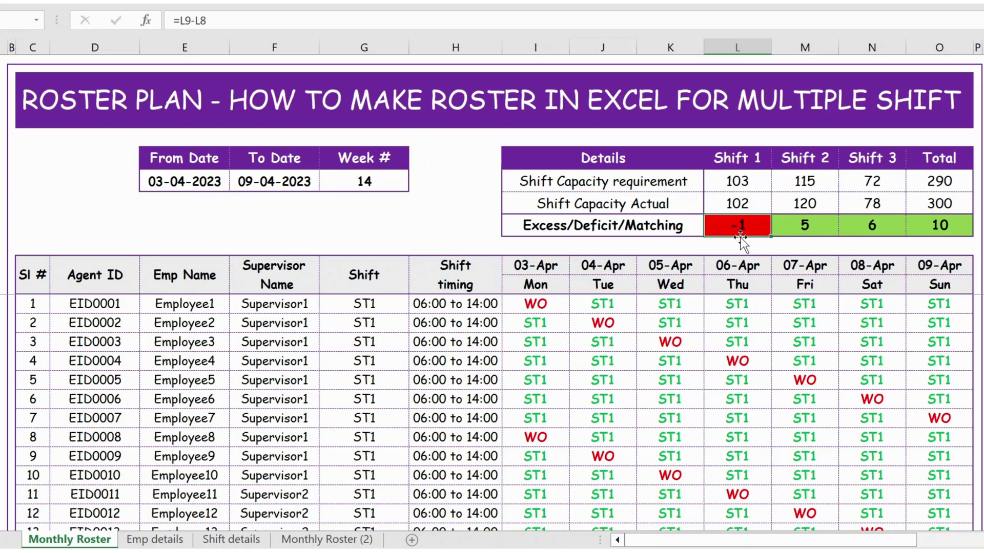
click(818, 222)
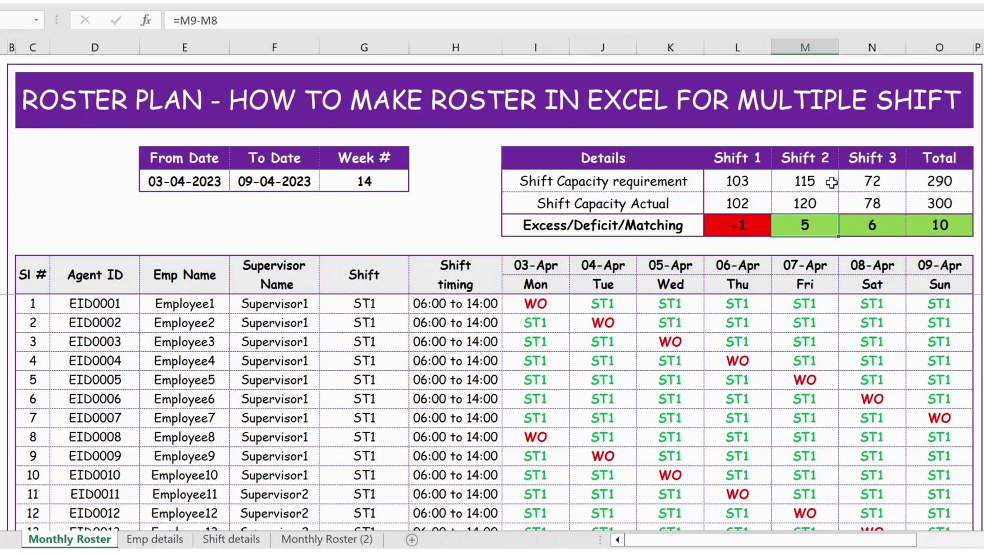
click(874, 226)
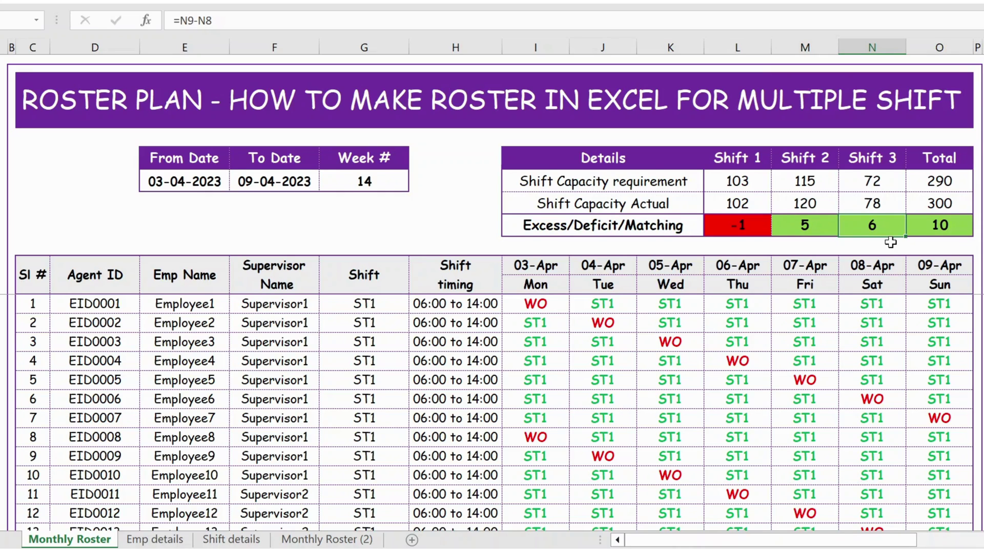
Change one employee's Friday shift from ST2 to ST1 and check the Shift 1 difference of 0.
click(800, 403)
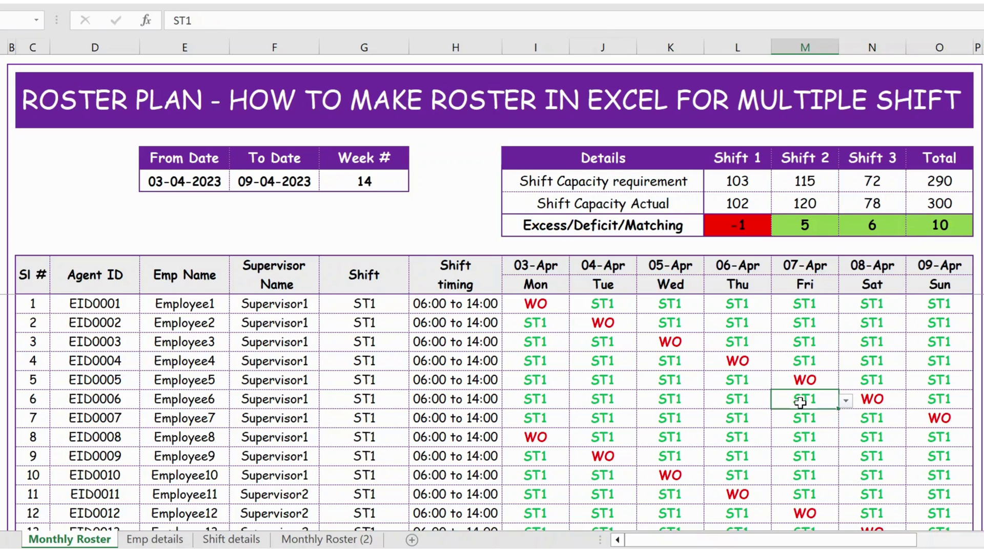
key(Down)
key(Down)
key(Down)
key(Down)
key(Down)
key(Down)
key(Down)
key(Down)
key(Down)
key(Down)
key(Down)
key(Down)
key(Down)
key(Down)
key(Down)
key(Down)
key(Down)
key(Down)
key(Down)
key(Down)
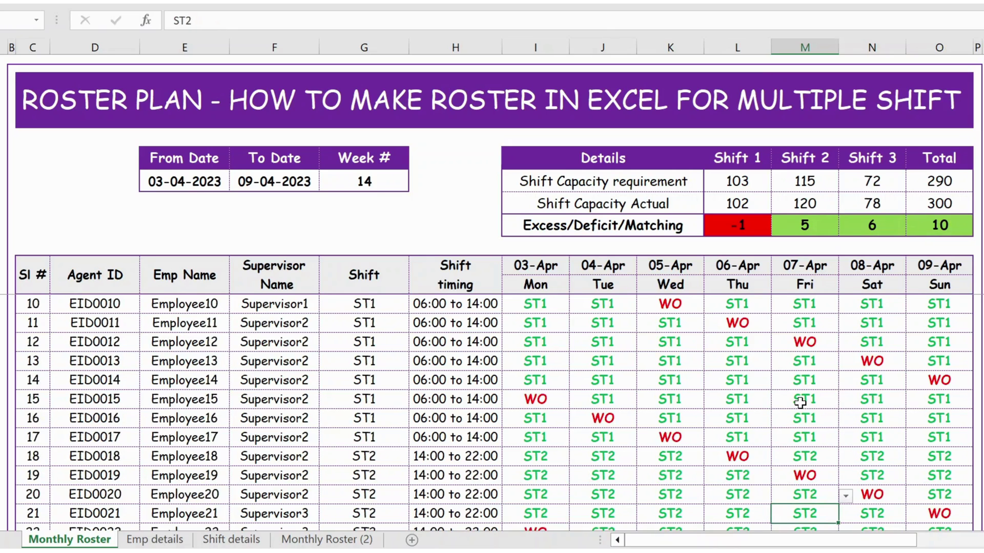
key(Up)
key(Up)
key(alt+Down)
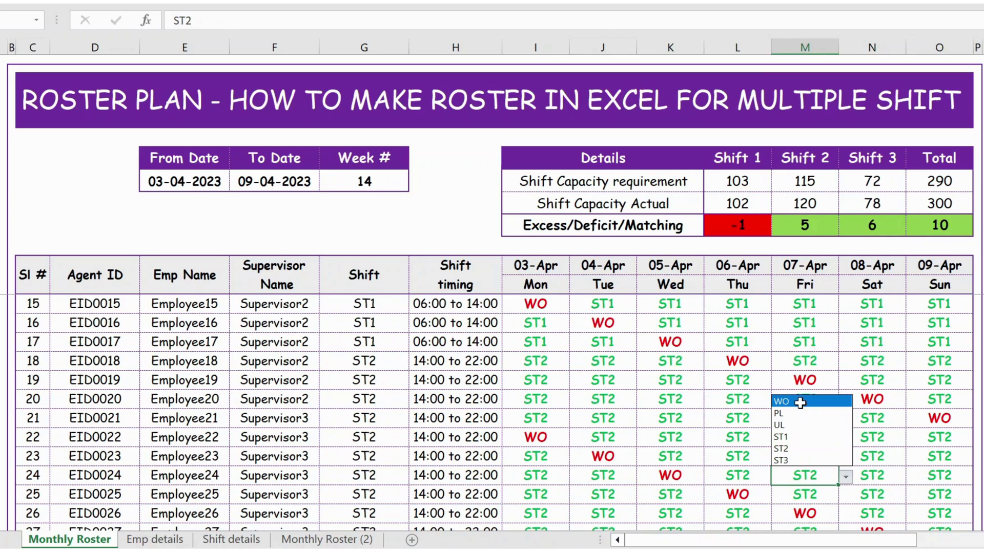
key(Down)
key(Down)
key(Down)
key(Up)
key(Up)
key(Up)
click(784, 439)
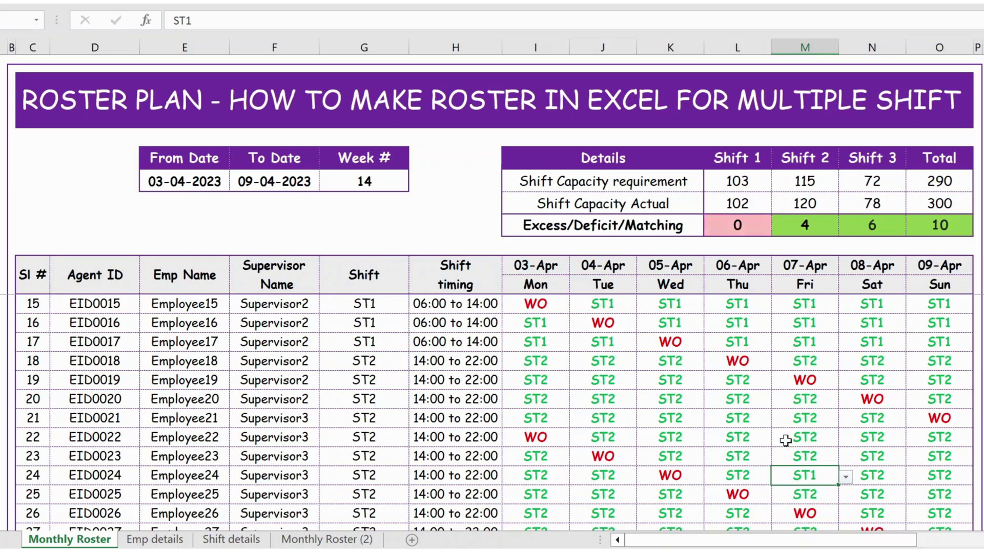
click(728, 221)
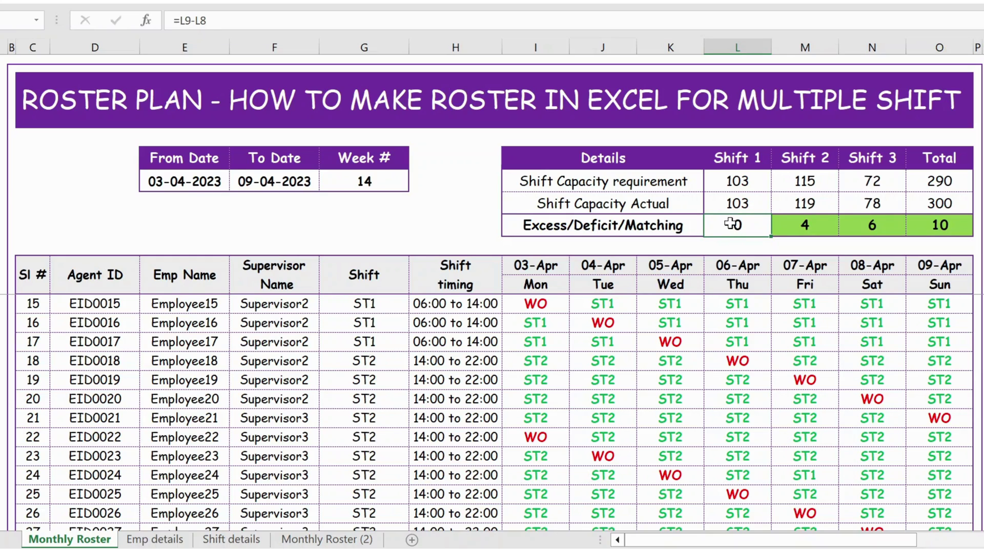
Change another employee's Friday shift from ST2 to ST1.
click(860, 458)
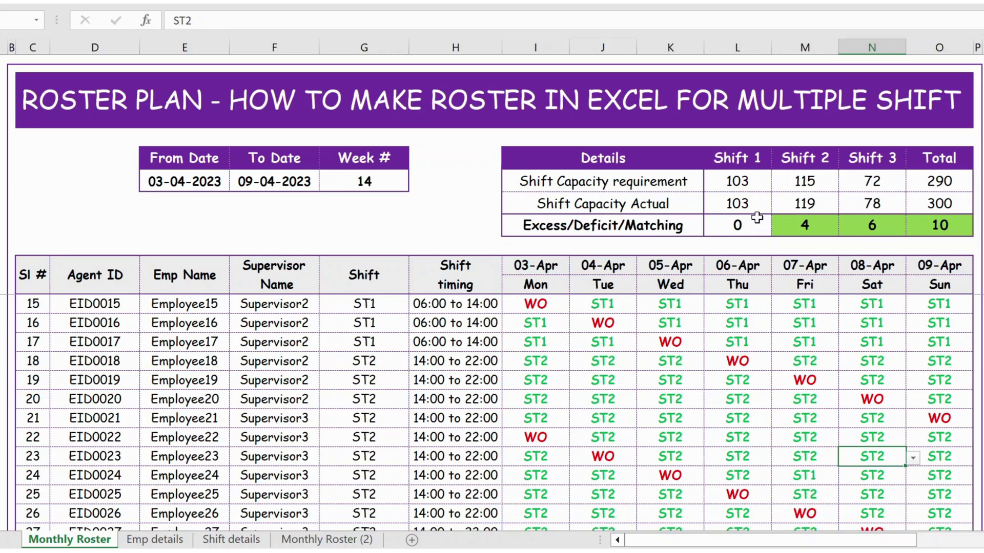
click(812, 413)
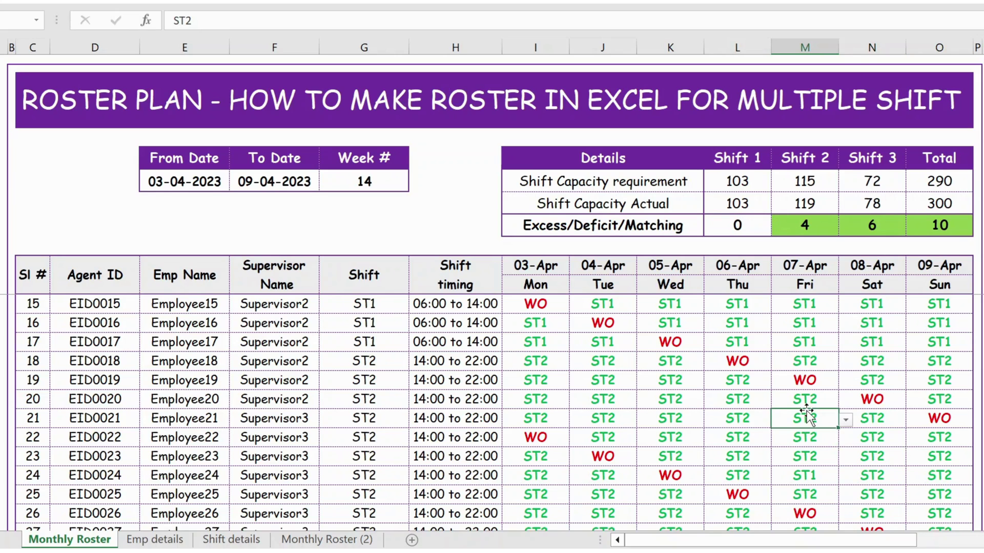
key(Down)
key(Down)
key(Down)
key(Down)
key(Down)
key(Down)
key(Down)
key(Down)
key(Down)
key(Down)
key(Down)
key(Down)
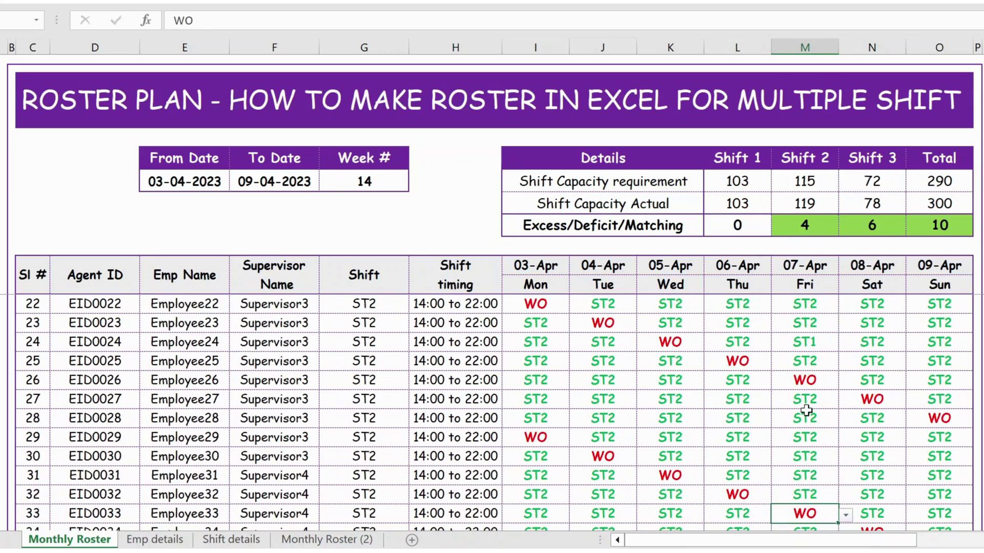
key(Up)
key(Up)
key(Up)
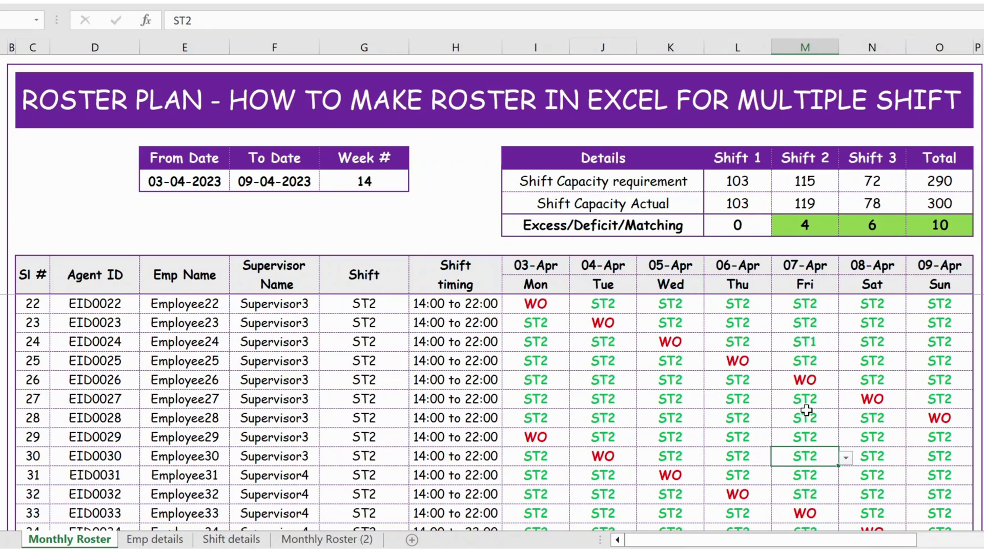
key(alt+Down)
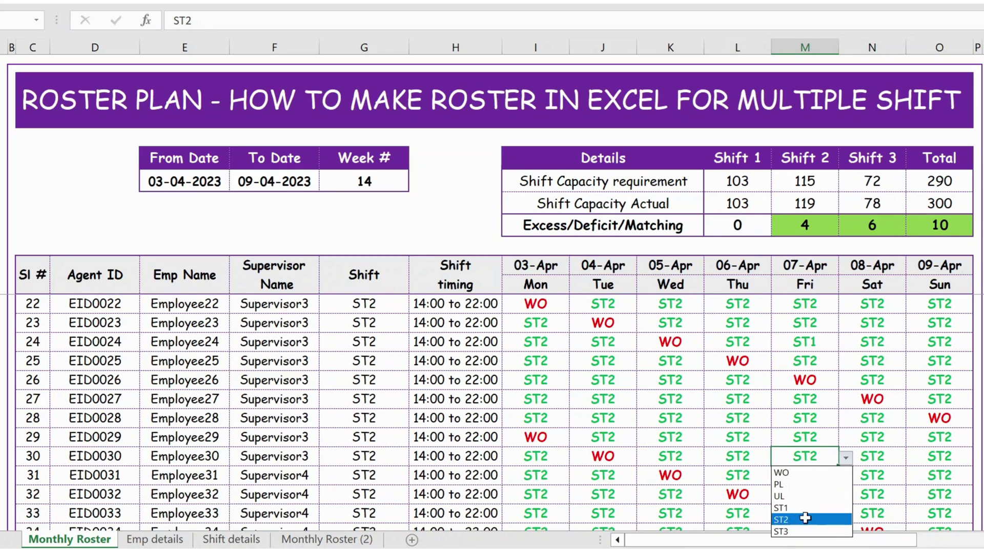
click(783, 508)
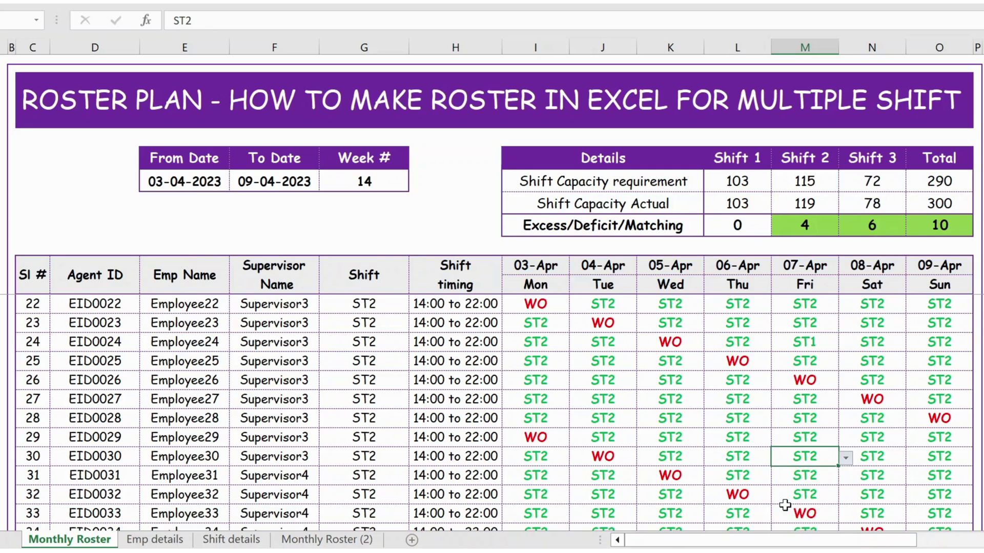
Reassign employee 43's Friday shift to ST1 and recheck the Shift 1 excess/deficit.
scroll(953, 464, down, 4)
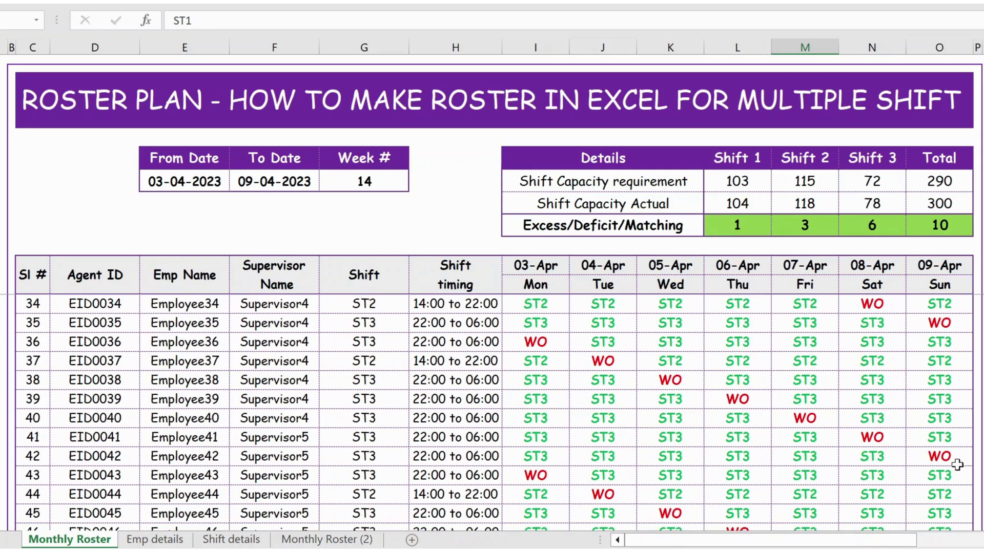
click(803, 476)
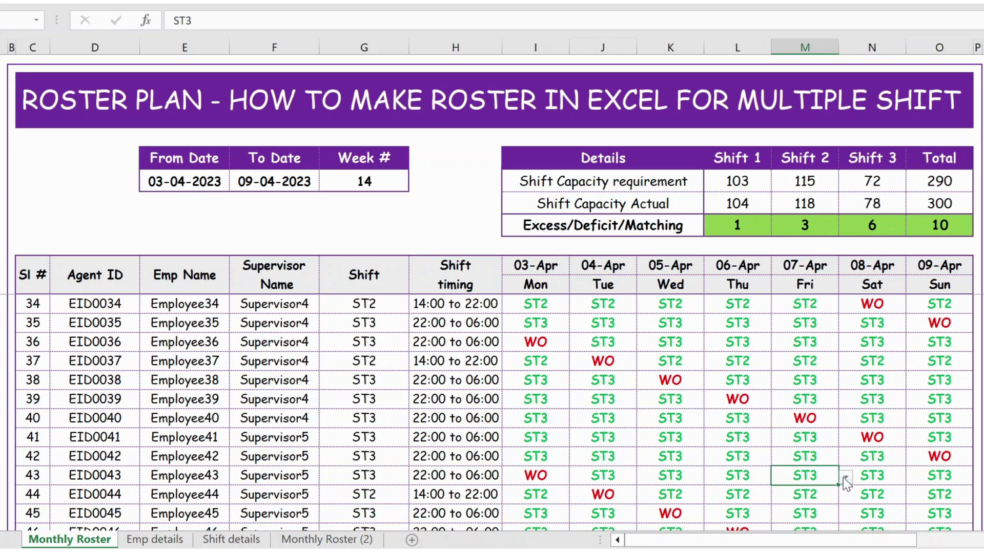
click(846, 477)
click(798, 440)
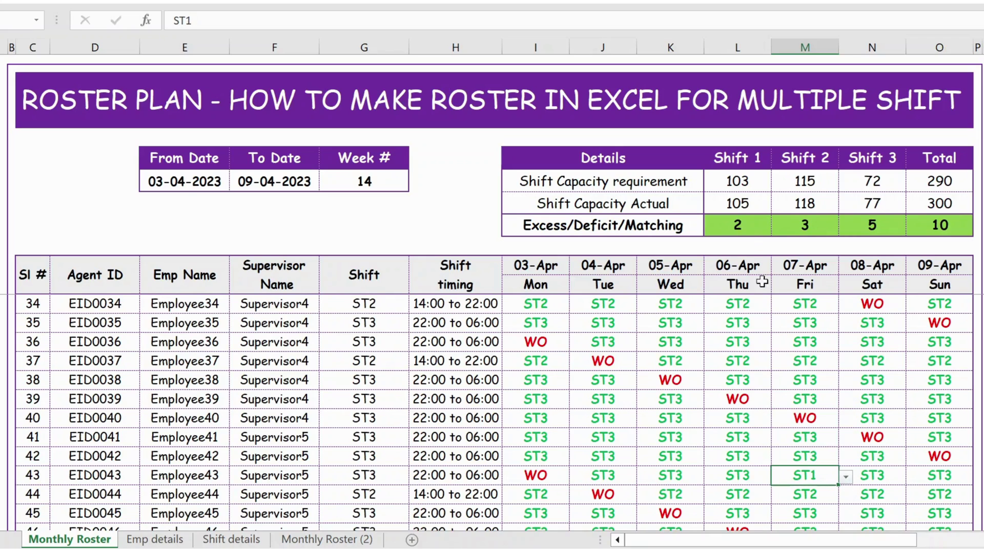
click(738, 221)
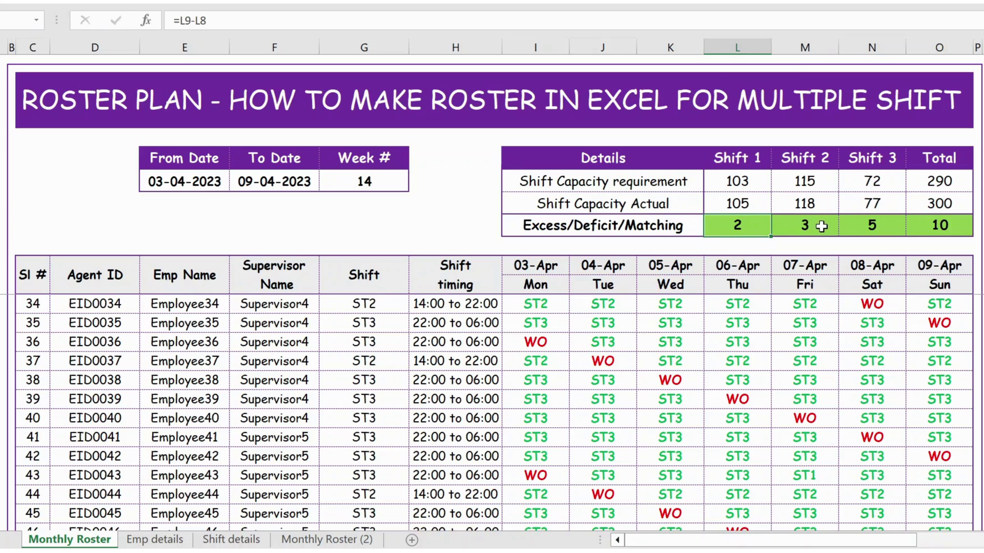
click(870, 229)
click(459, 349)
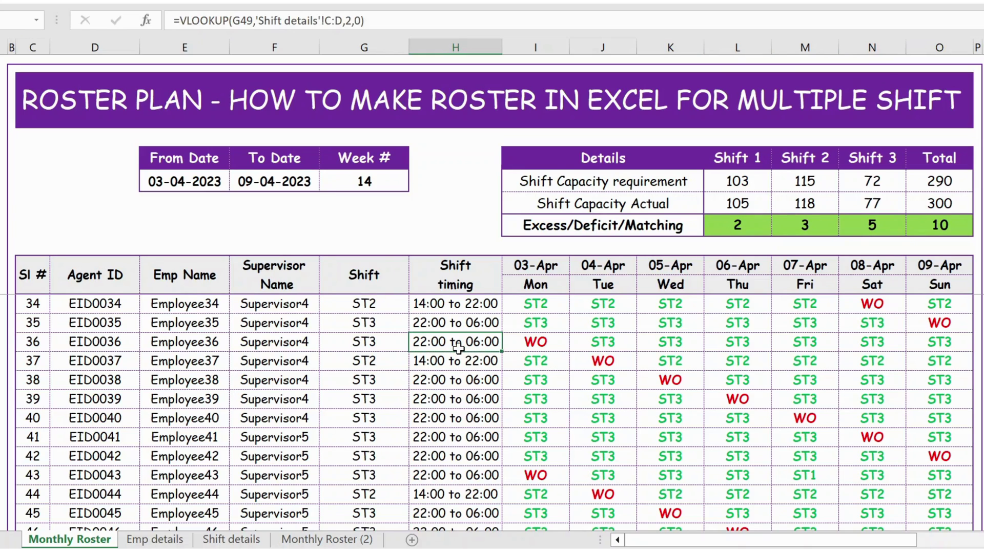
key(ctrl+Up)
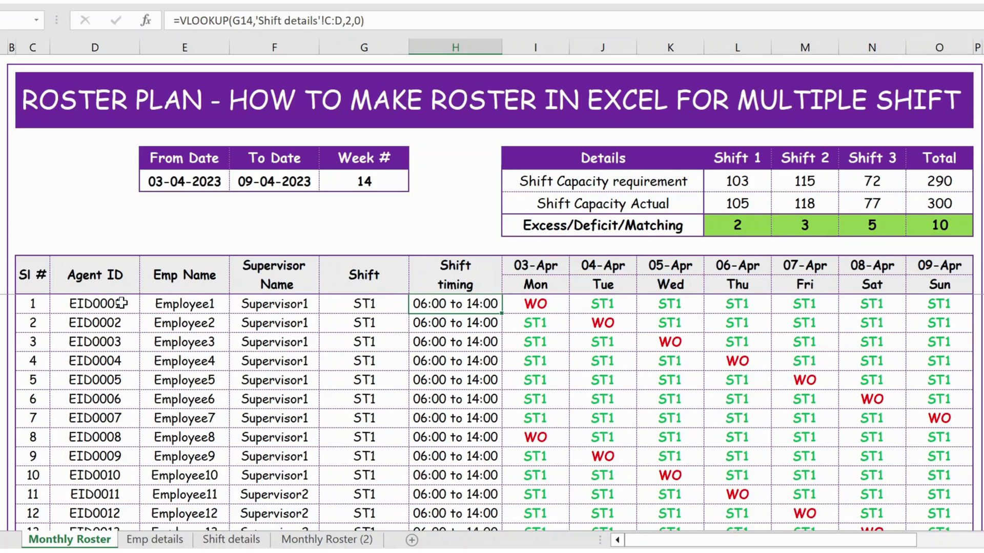
click(98, 315)
click(110, 304)
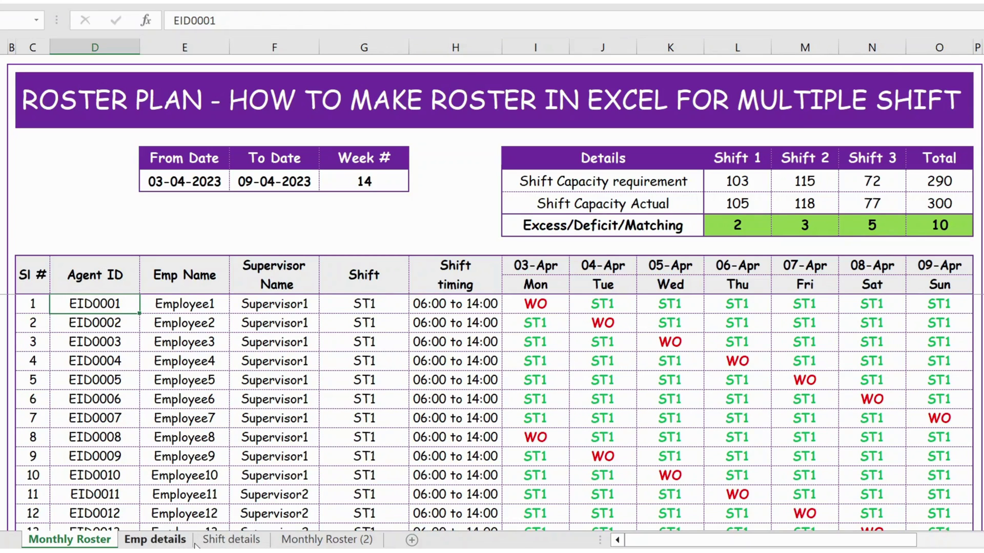
click(163, 540)
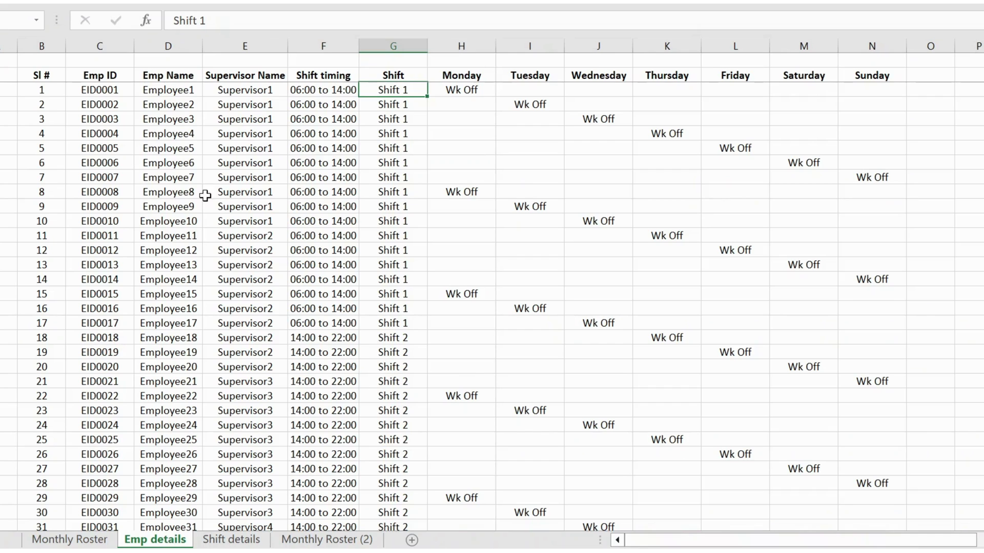
click(77, 544)
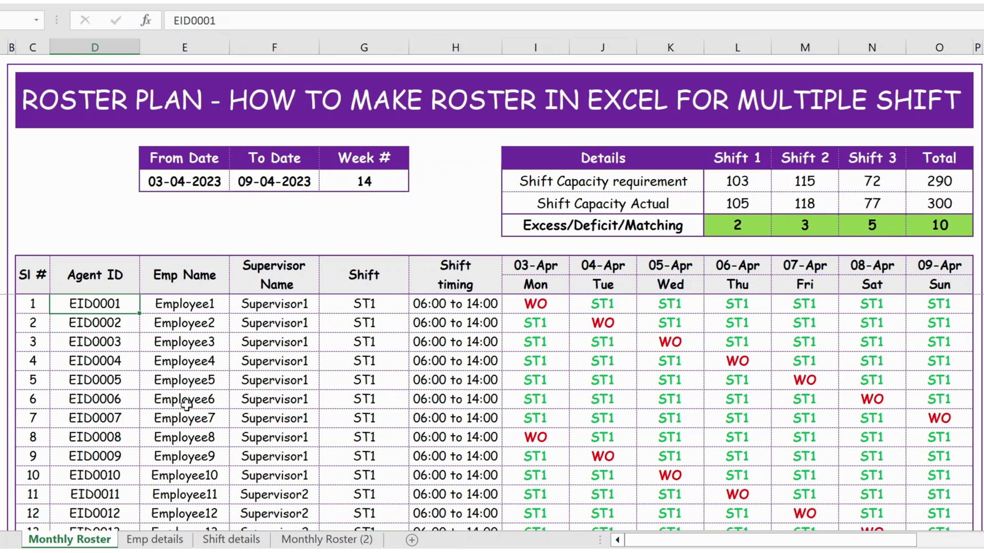
click(203, 305)
click(246, 303)
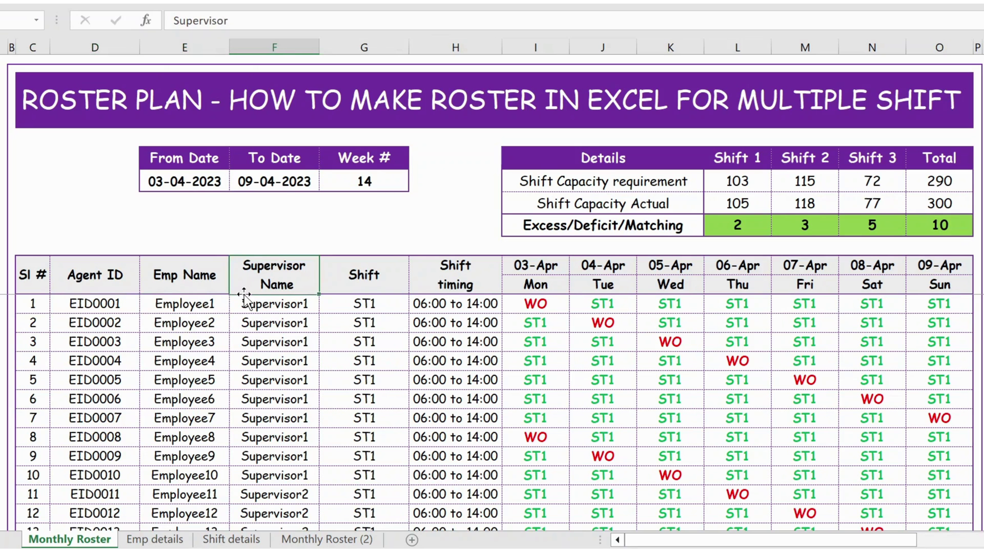
click(347, 303)
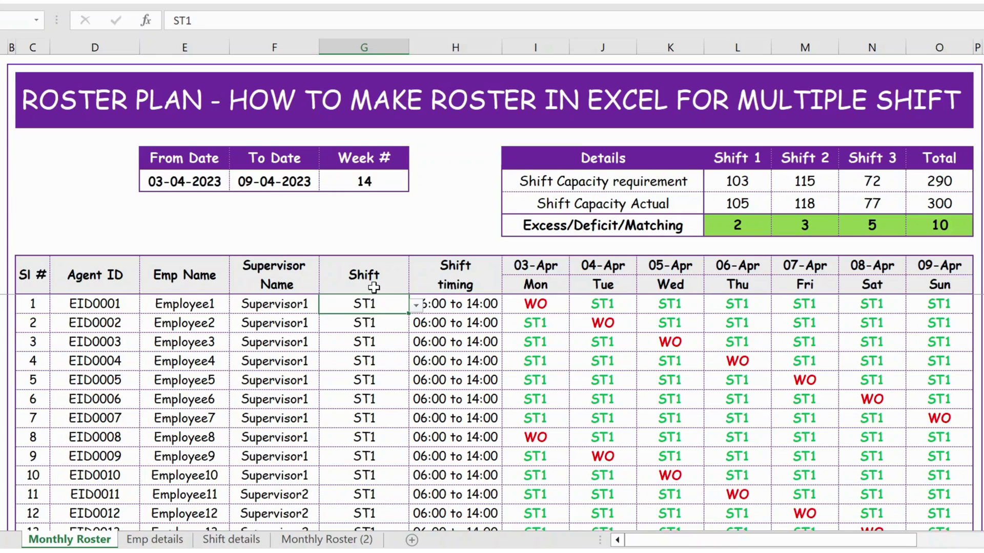
Inspect Employee1's shift code choices and its shift timing formula.
click(416, 305)
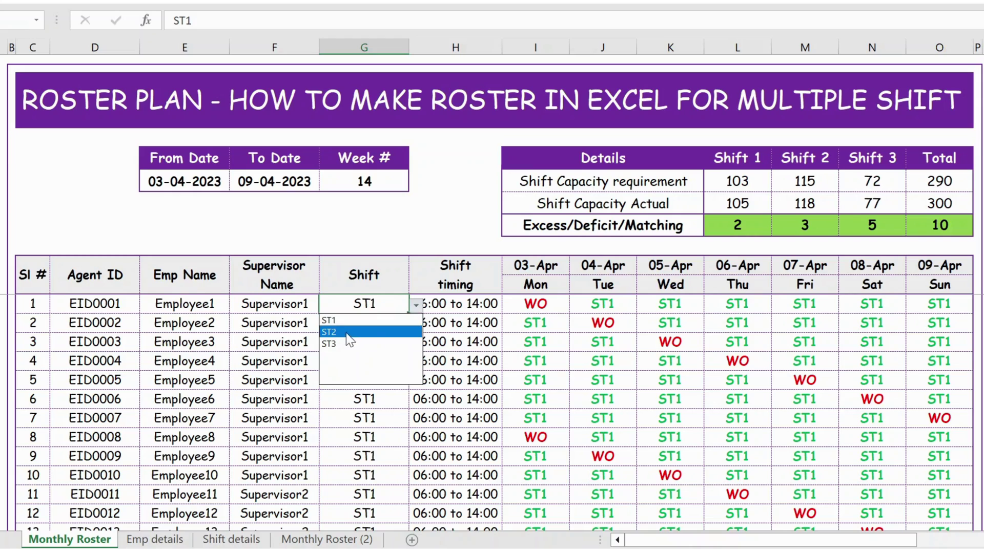
click(378, 306)
click(452, 302)
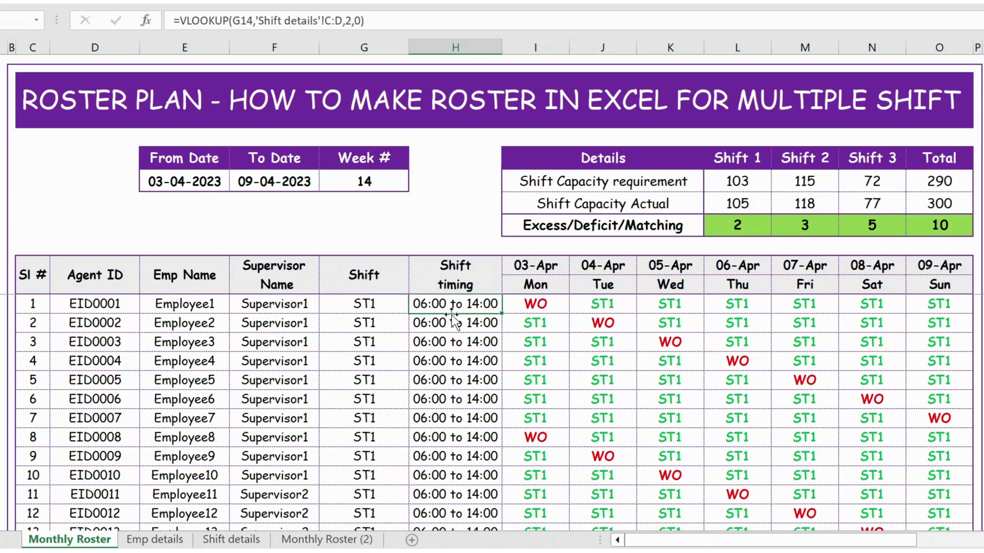
Assign ST2 to Employee1, verify the 14:00 to 22:00 timing, and open Emp details.
click(384, 306)
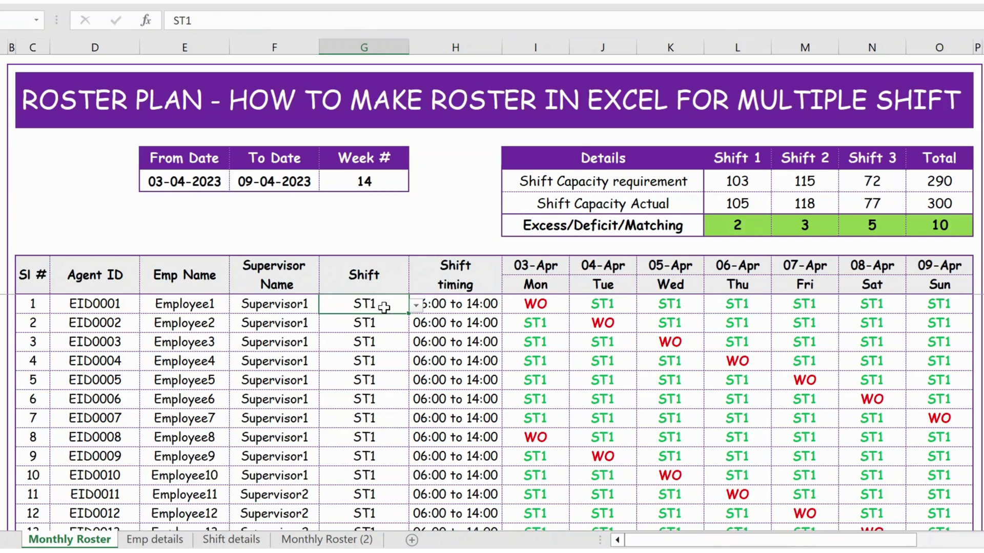
click(416, 305)
click(353, 332)
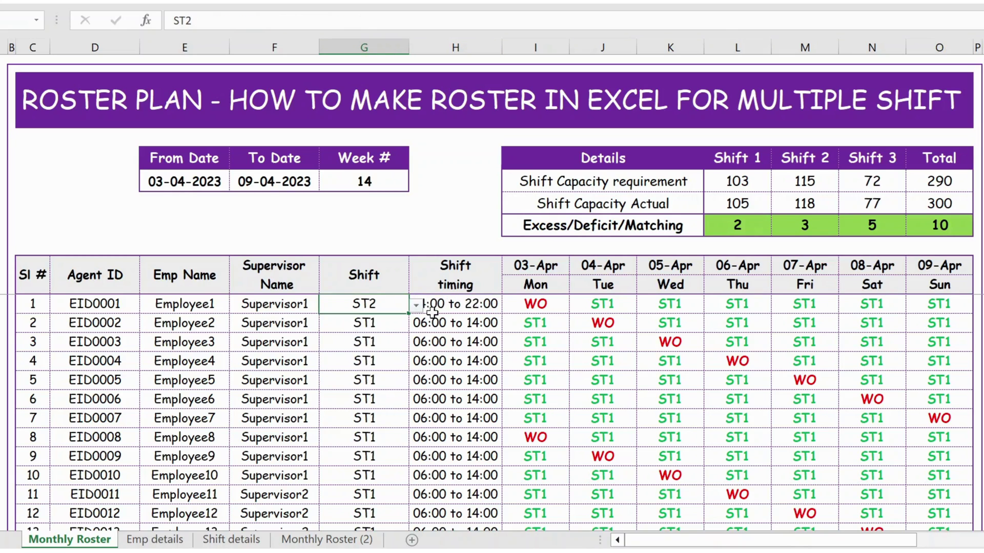
click(466, 335)
click(436, 304)
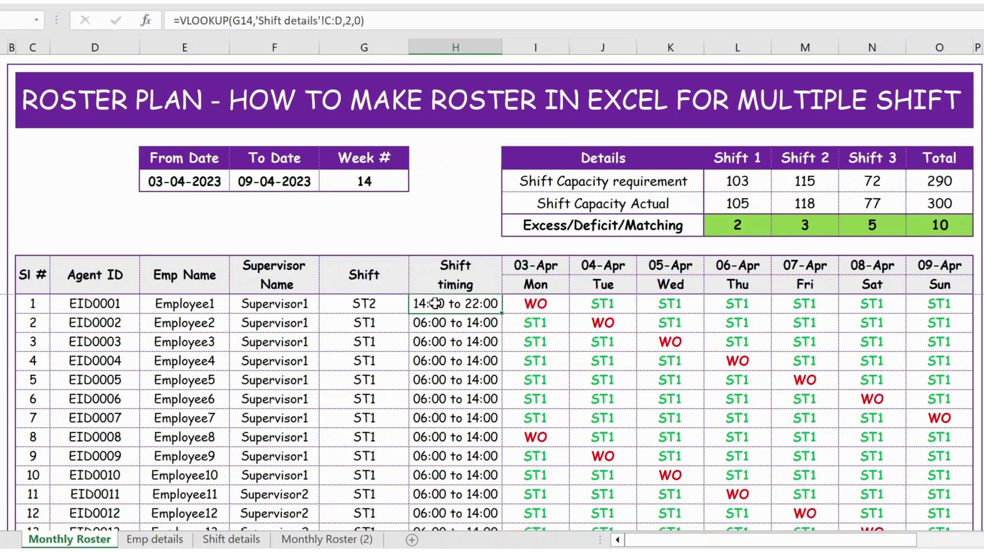
click(145, 542)
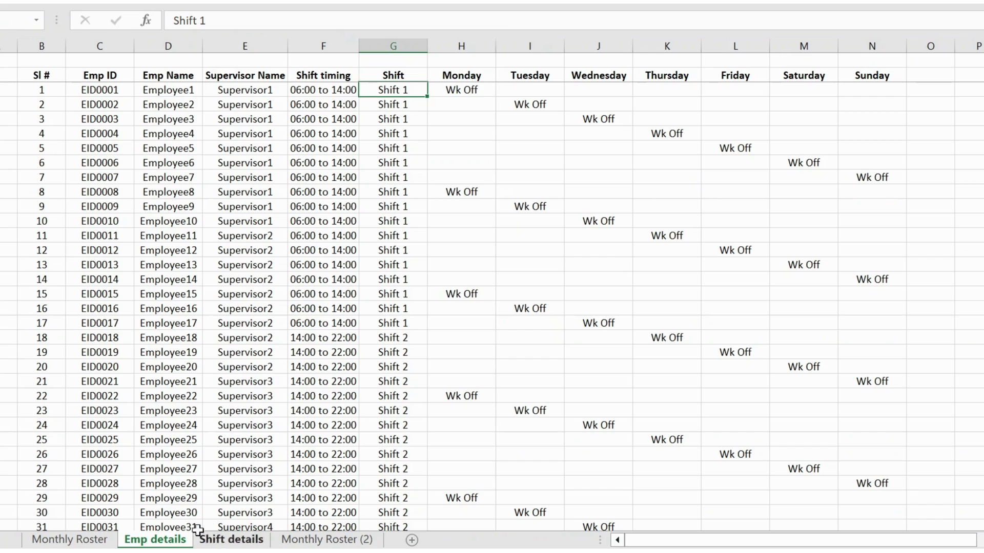
On the Shift details sheet, review the shift timings from 06:00–14:00 to 22:00–06:00.
click(231, 541)
click(191, 270)
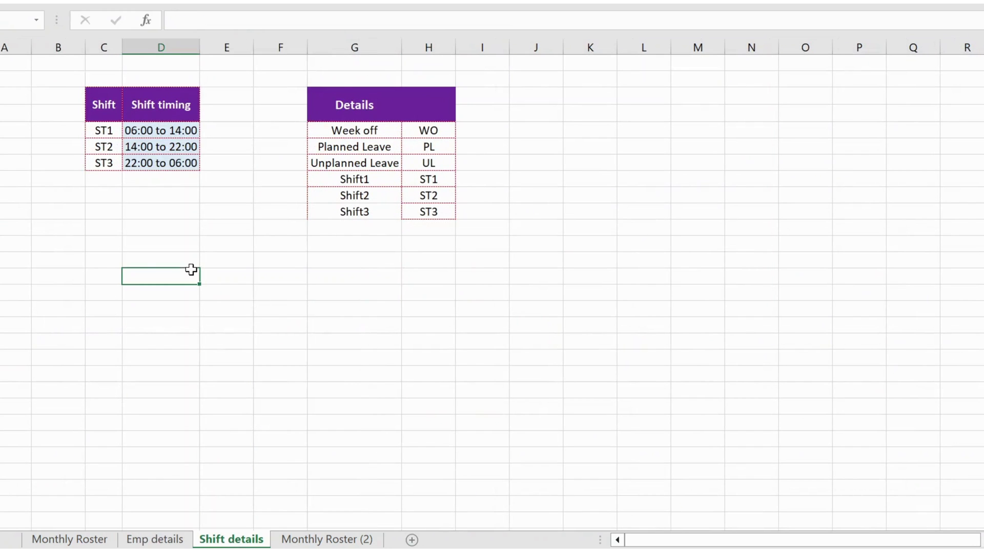
click(109, 45)
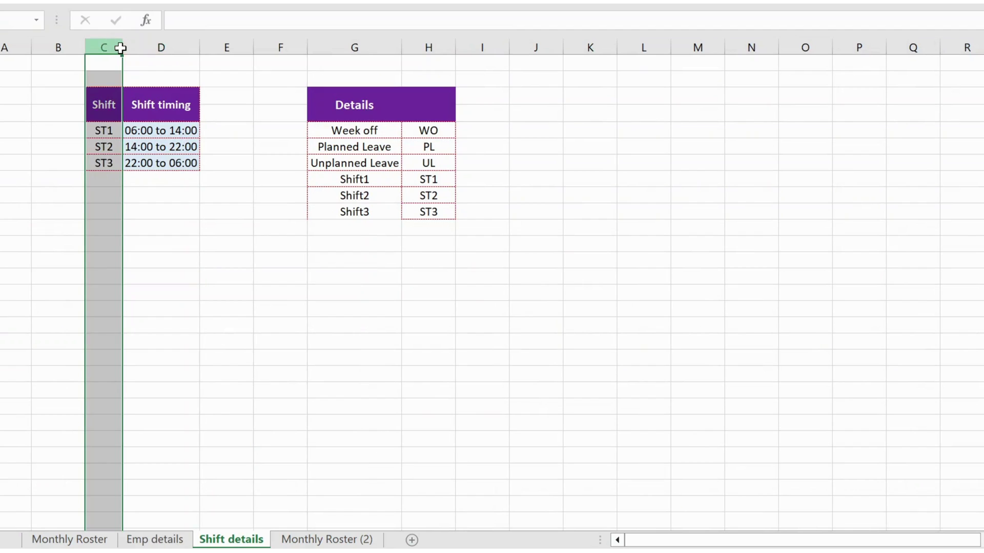
click(163, 124)
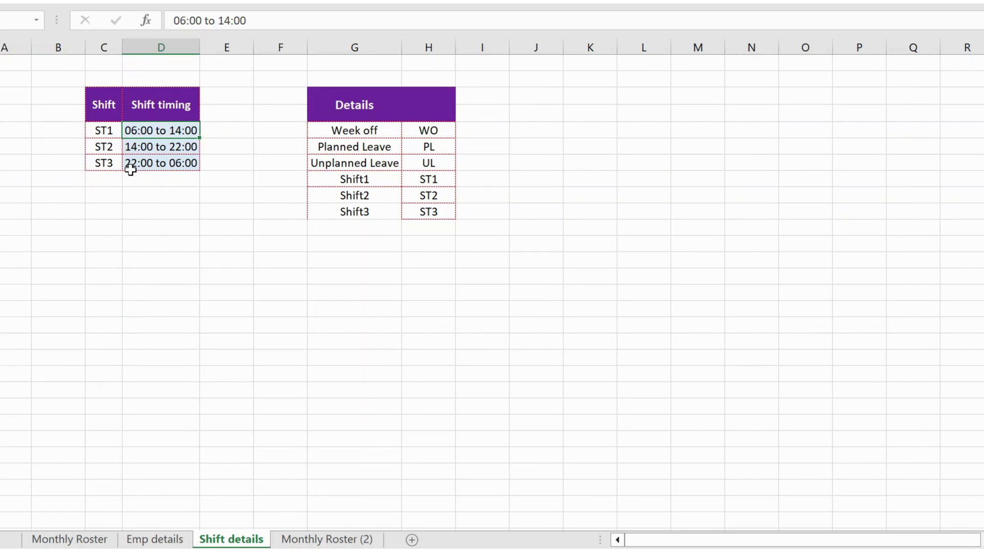
click(165, 192)
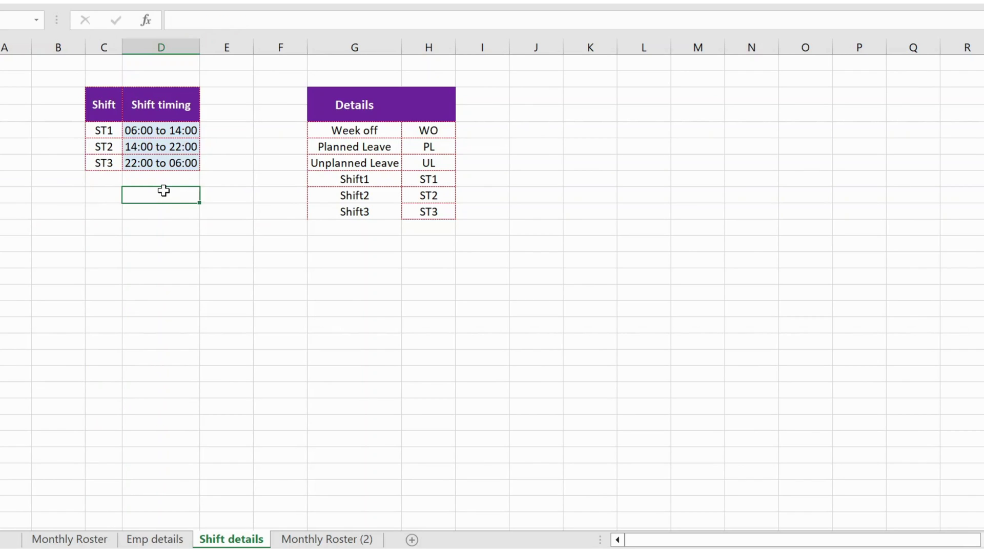
click(191, 164)
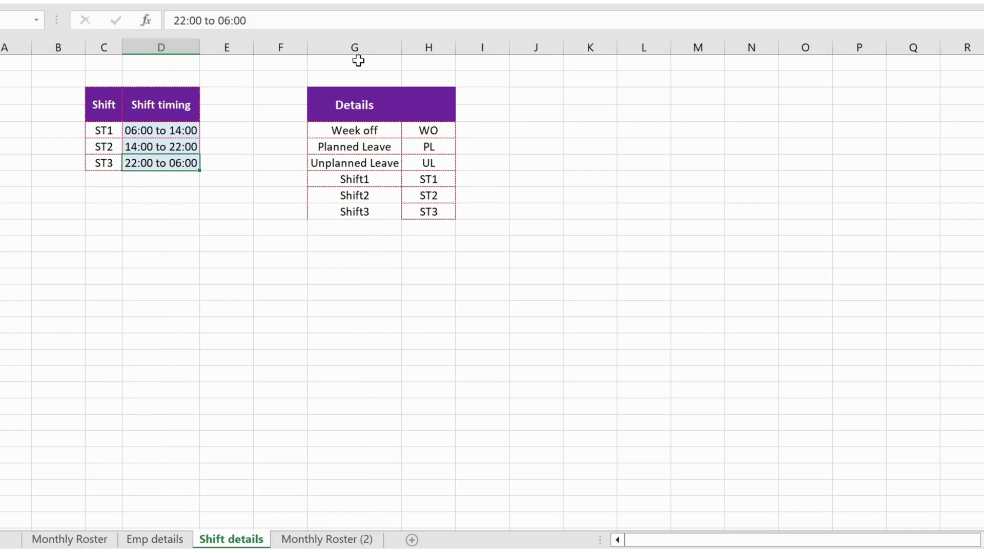
Review the shift code list, including Week off (WO) and the Shift1–Shift3 labels.
click(354, 128)
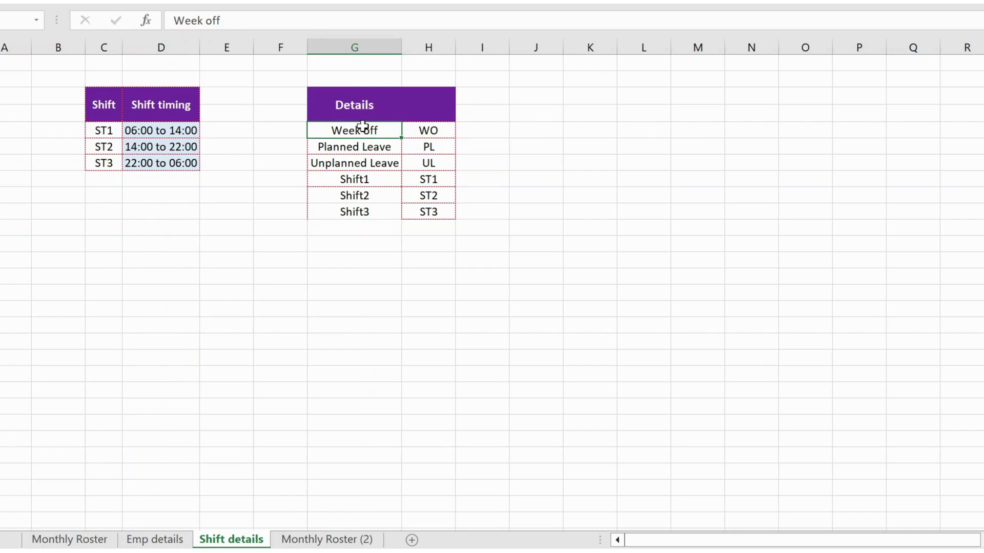
click(438, 132)
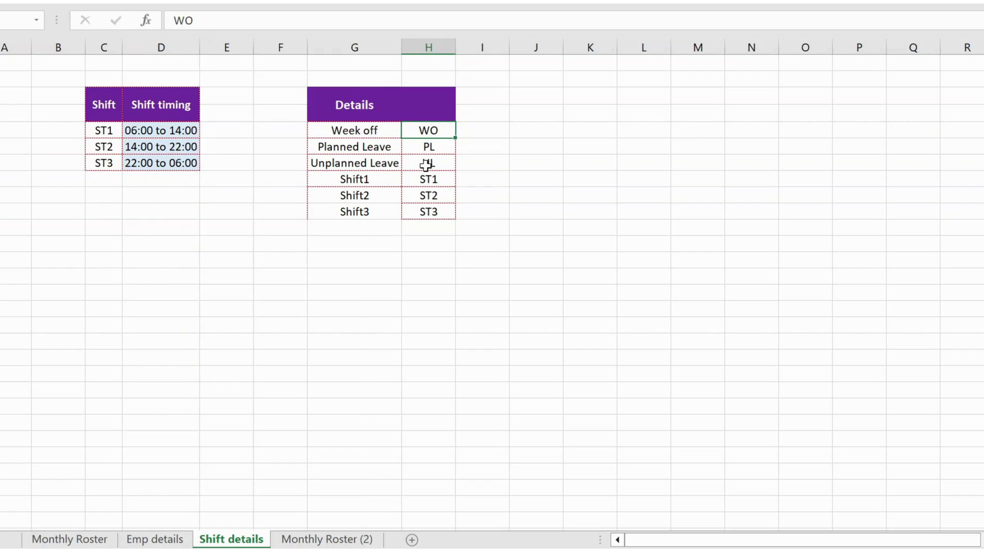
drag(367, 180, 369, 209)
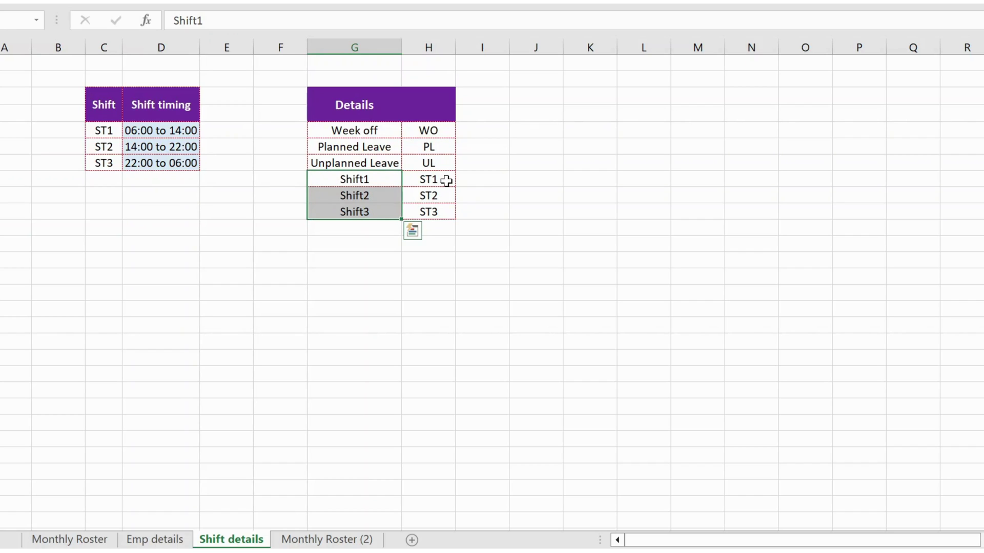
click(470, 259)
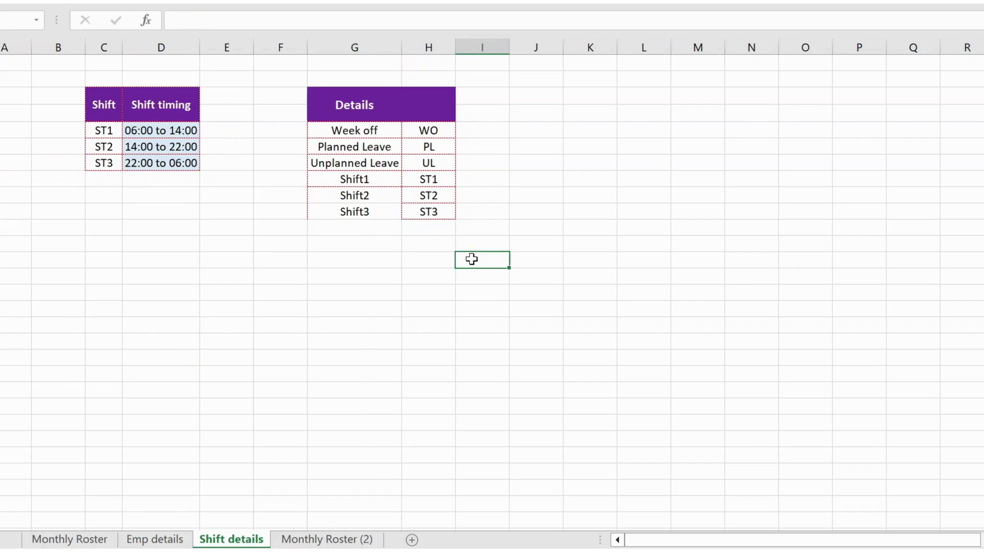
On the Monthly Roster, link the 03-Apr date header to the From Date cell.
click(92, 541)
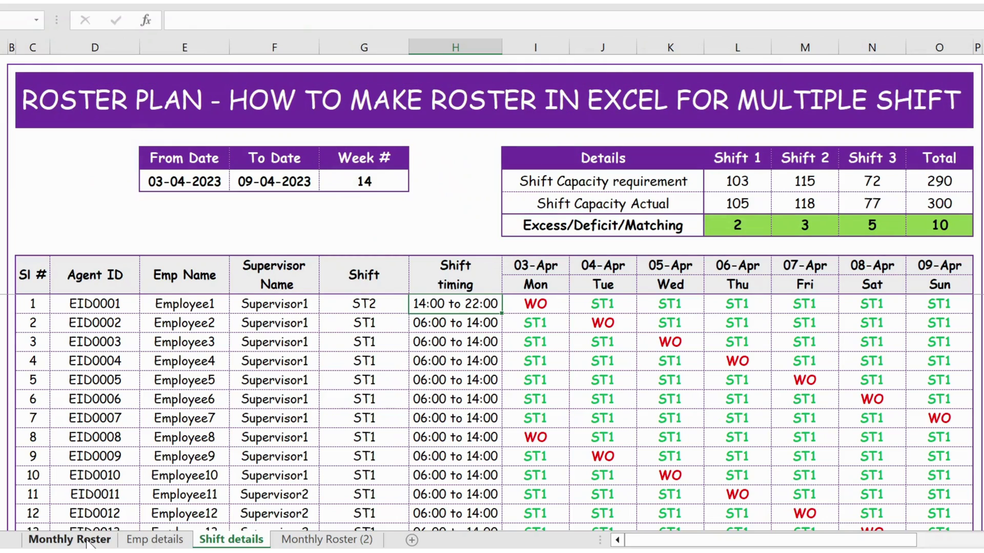
click(519, 307)
key(Up)
key(Up)
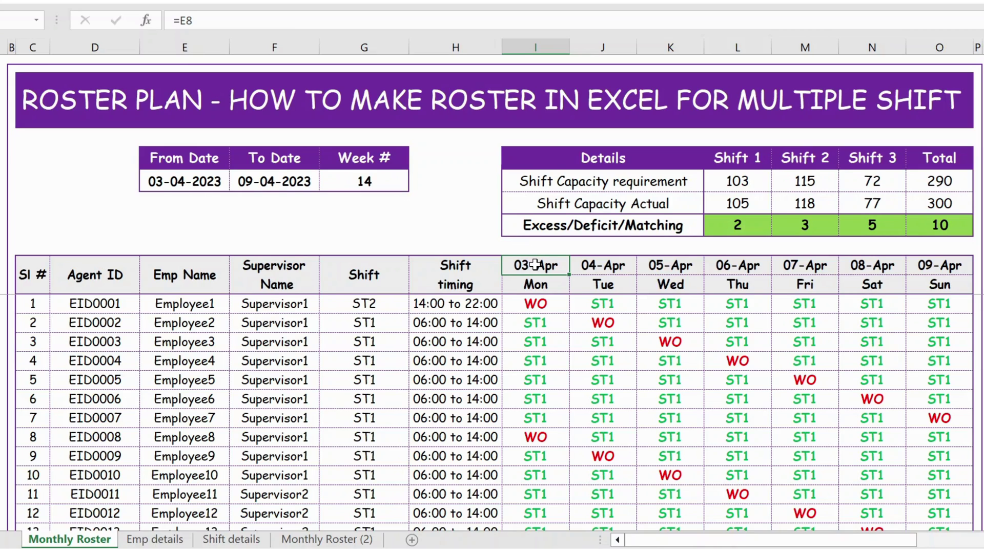
text(=)
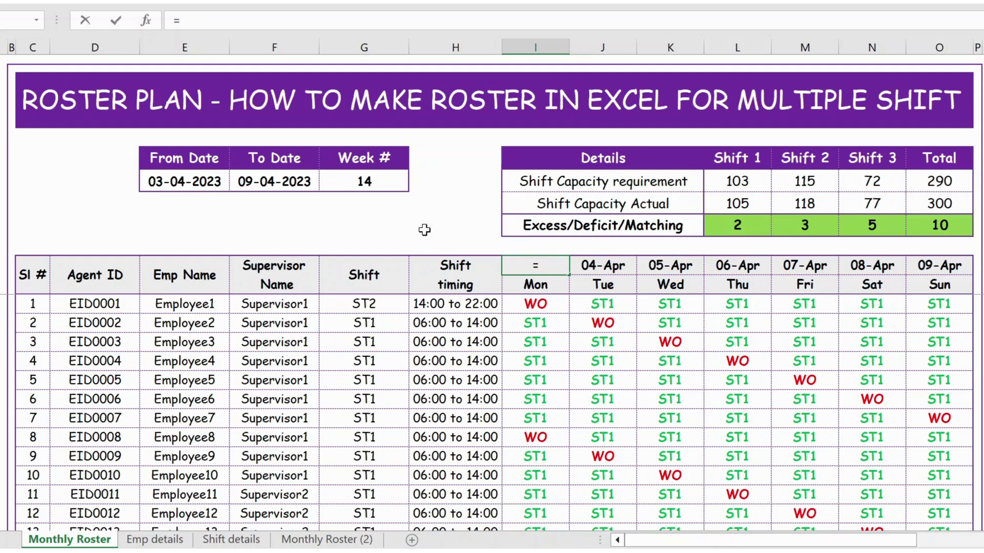
click(202, 181)
key(Return)
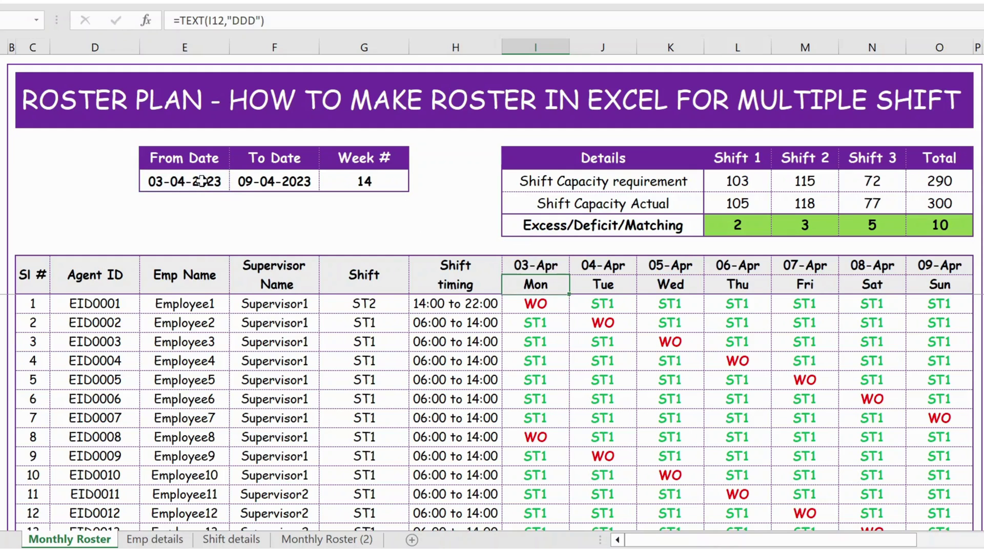
Review the +1 date formulas through 09-Apr and the TEXT "DDD" weekday formula.
key(Up)
key(Right)
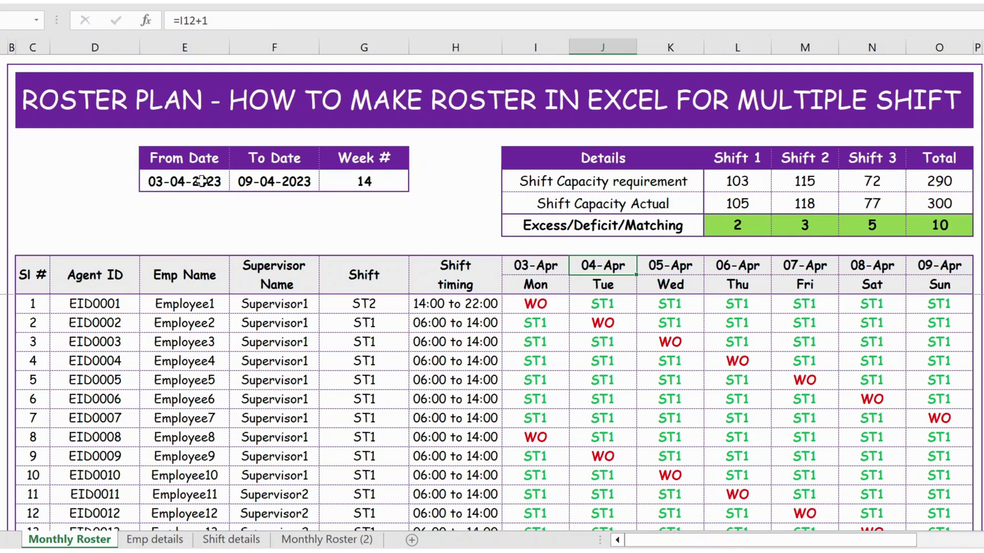
key(Right)
key(Right)
key(Right)
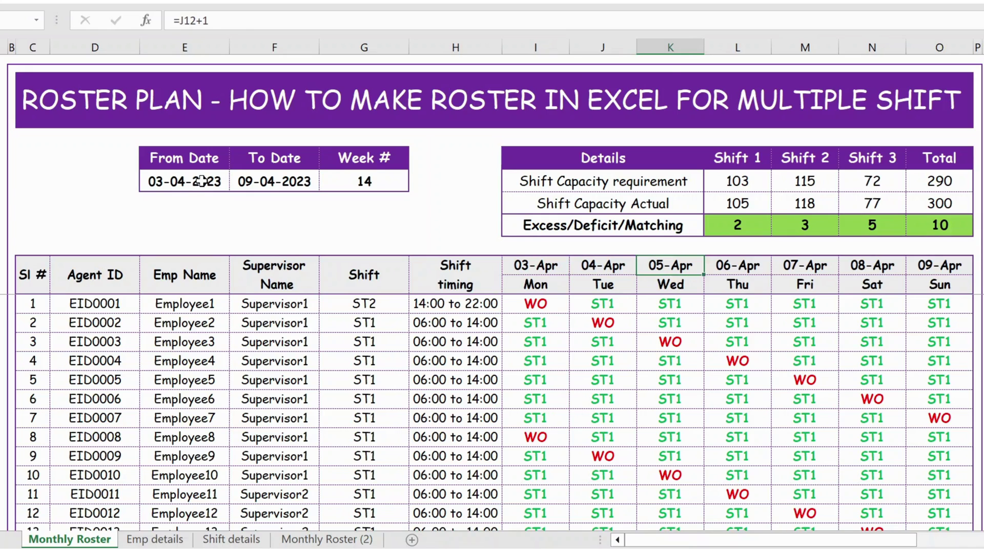
key(Right)
key(Right)
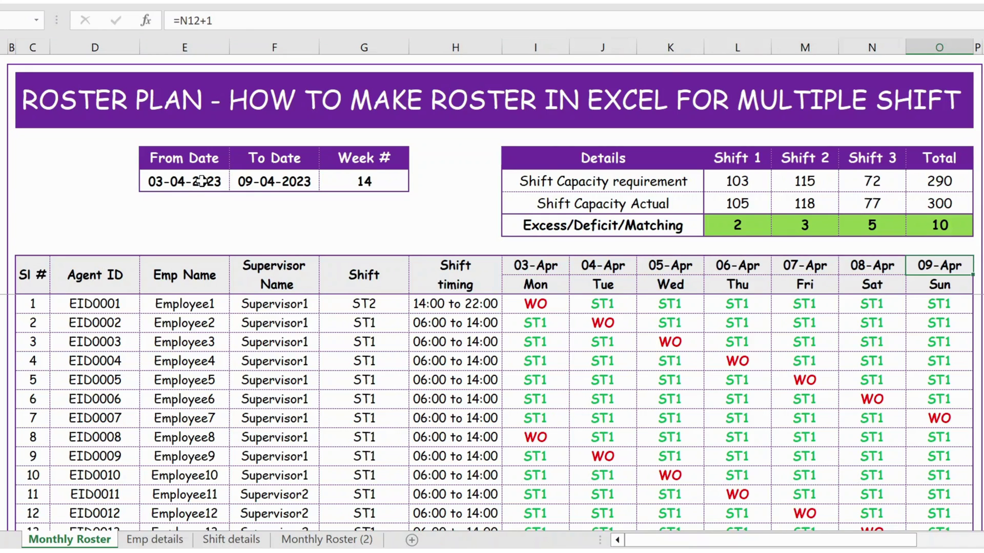
key(Down)
key(Left)
key(Left)
key(Left)
key(Left)
key(Left)
key(Left)
key(Left)
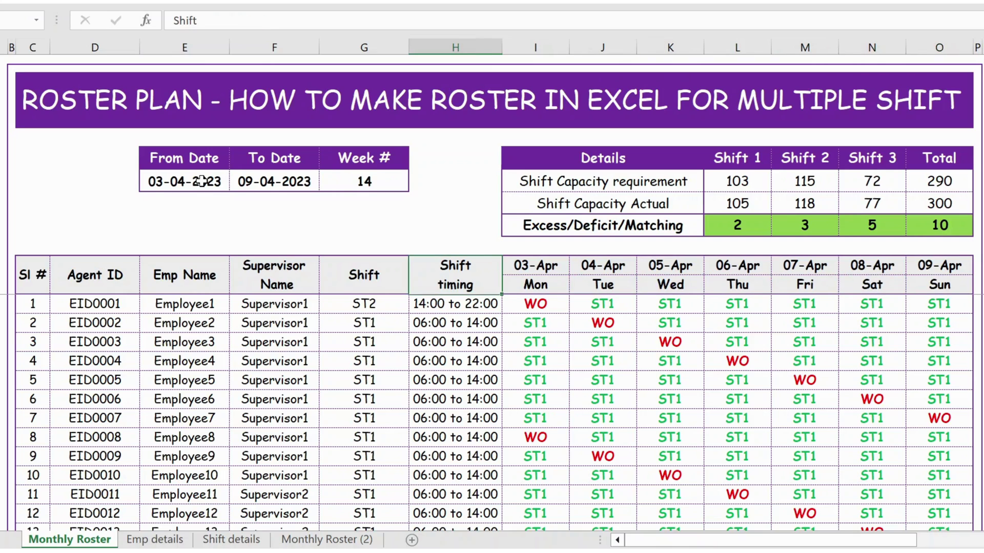
key(Right)
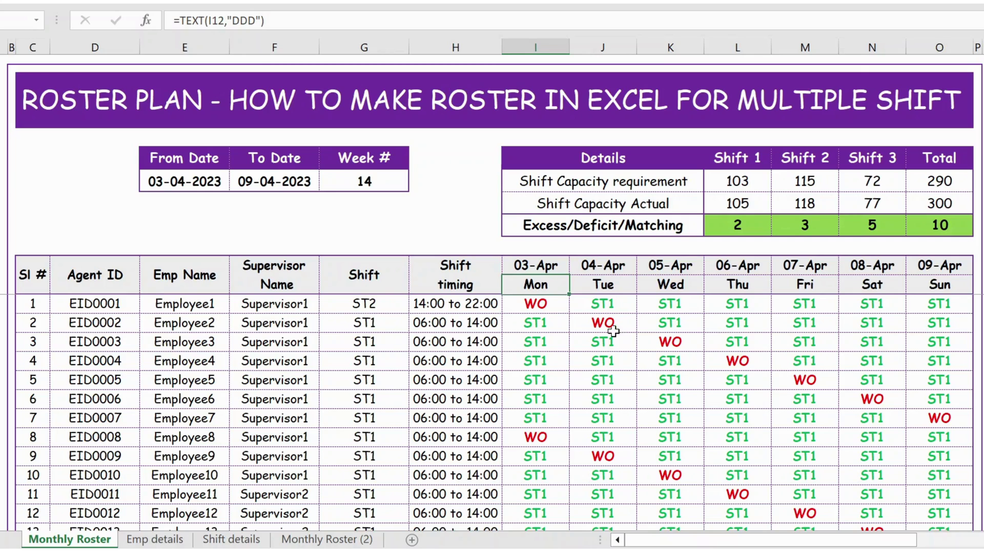
Check the roster's shift-code dropdown cells, then select the Shift 1–3 actual cells L9:N9.
click(546, 305)
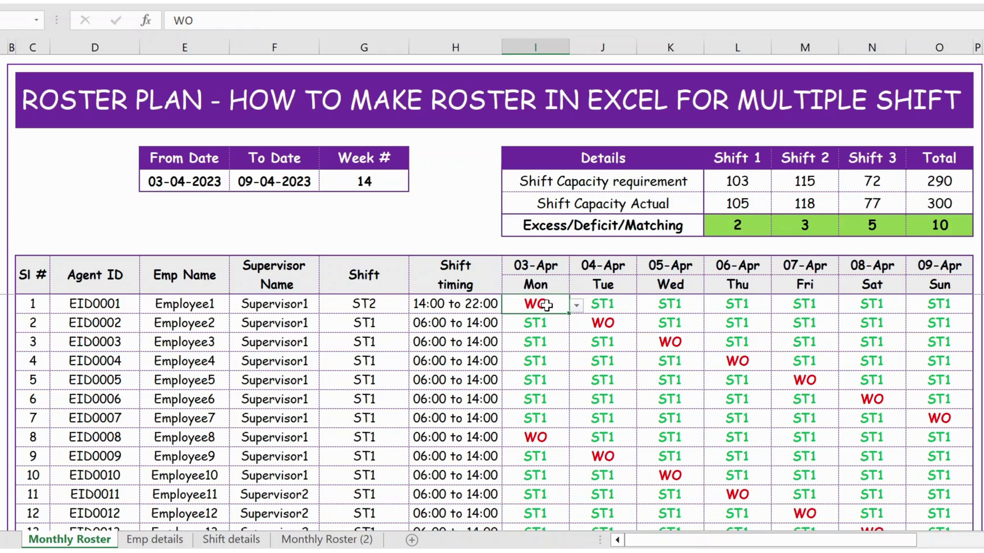
key(Right)
key(Right)
key(Right)
key(Right)
key(Right)
key(Right)
key(Down)
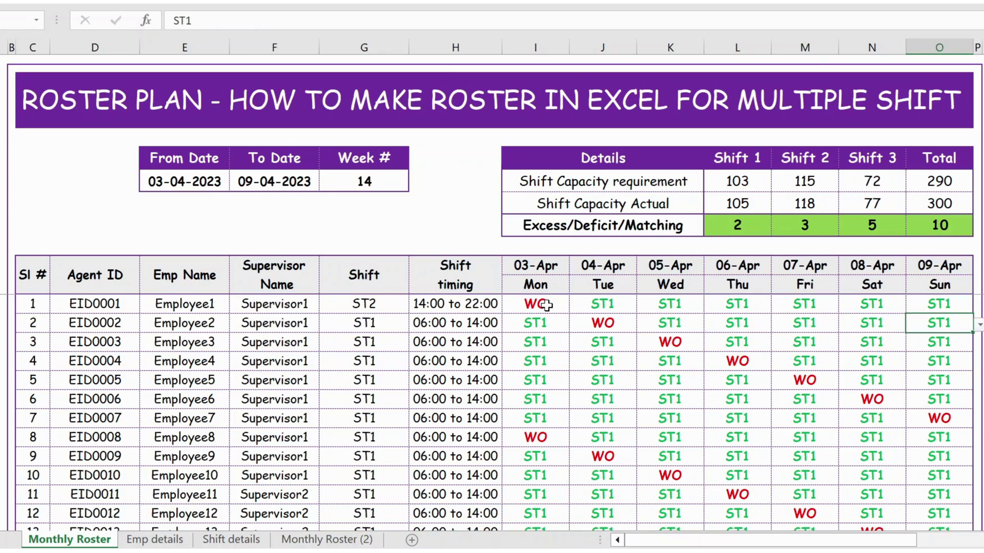
key(Down)
key(Down)
key(Down)
key(Down)
key(Down)
key(Down)
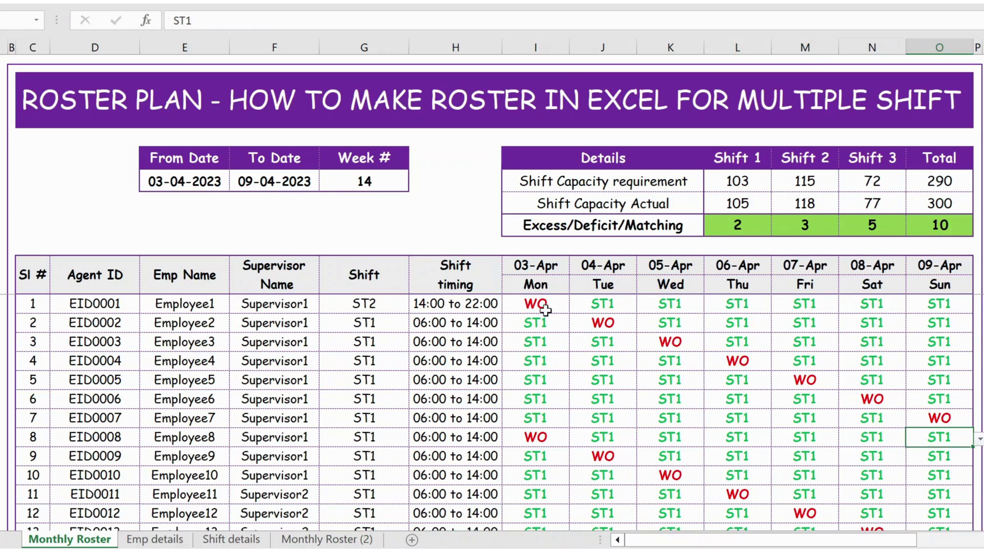
click(571, 344)
click(717, 211)
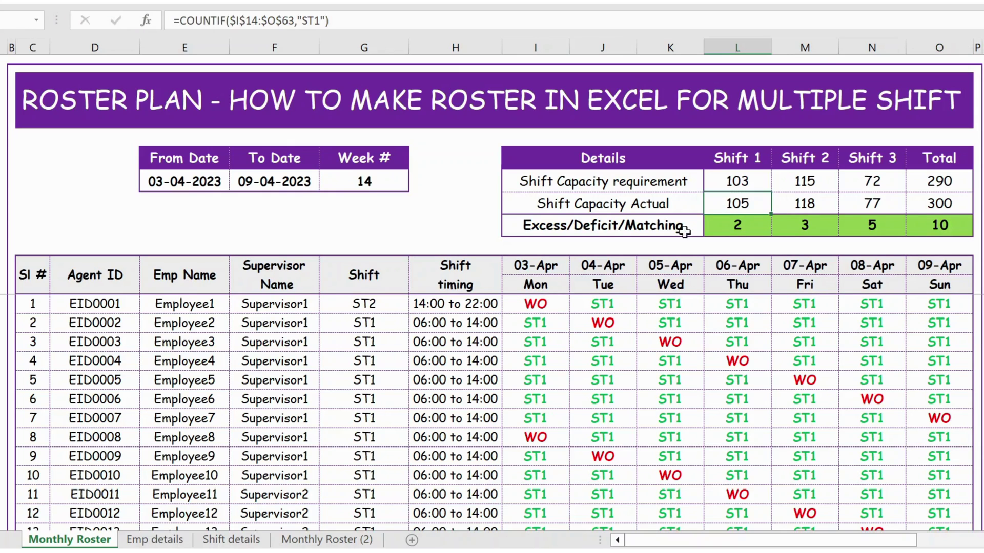
click(533, 304)
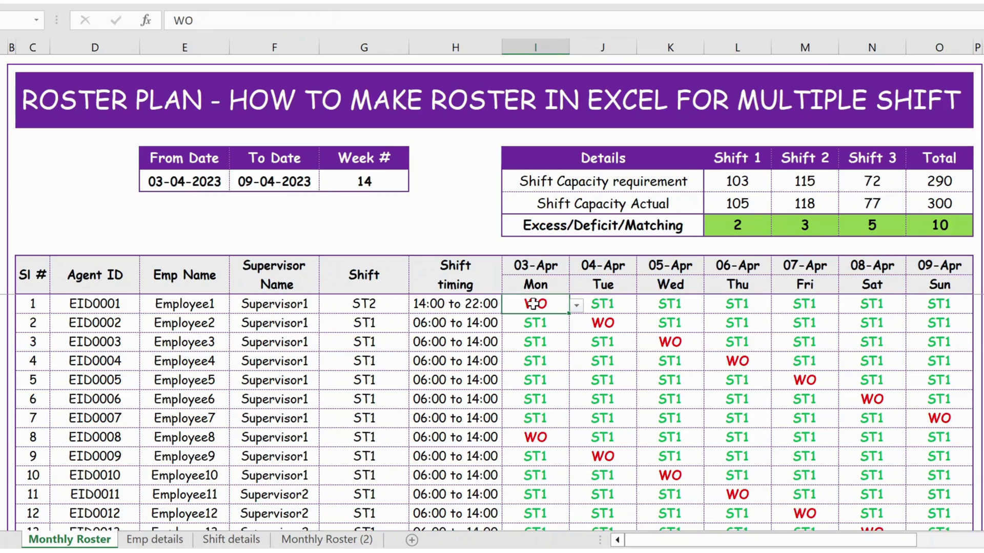
click(744, 204)
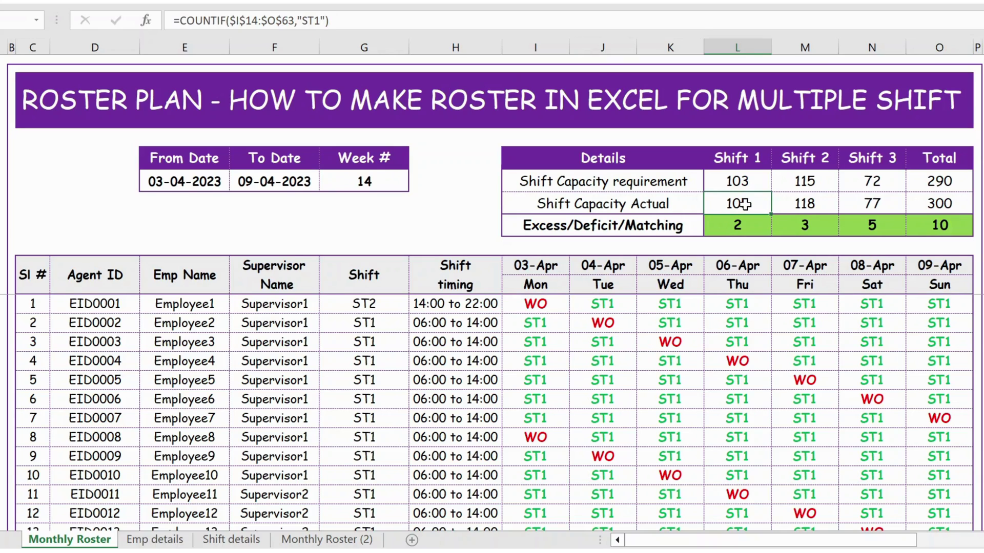
key(shift+Right)
key(shift+Right)
Clear L9:N9 and enter =COUNTIF($I$14:$O$63,"ST1") as the Shift 1 actual count.
key(Delete)
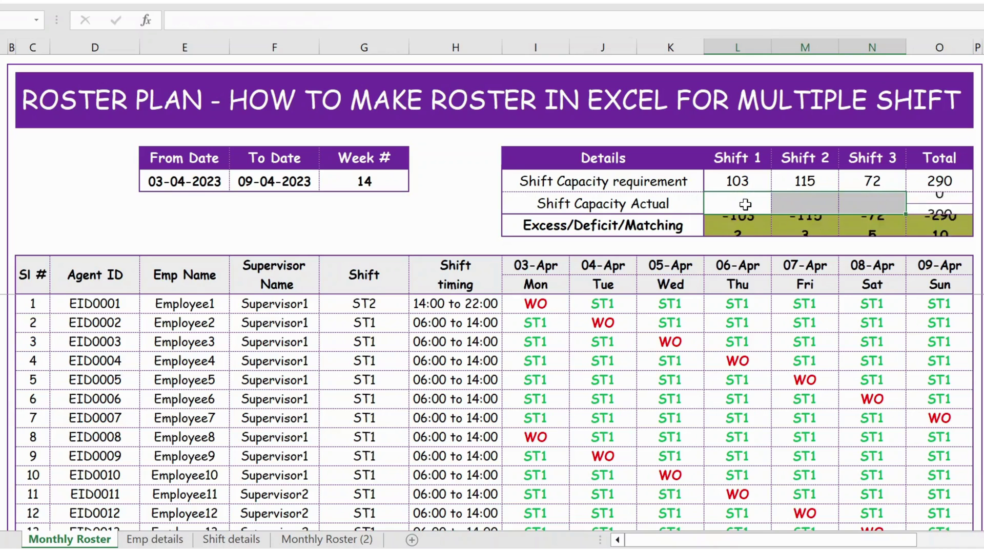
key(Left)
key(Right)
text(=coun)
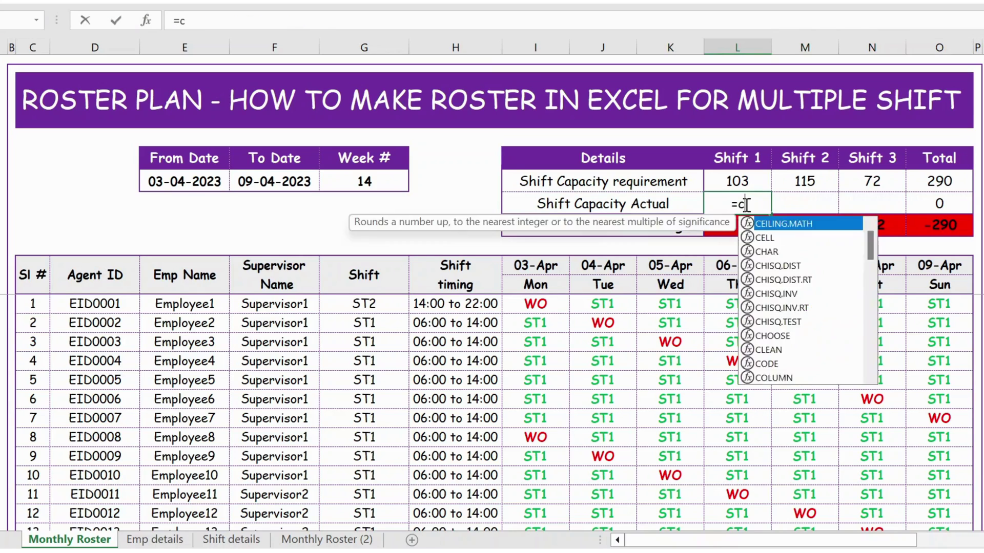
key(Down)
key(Down)
key(Down)
key(Tab)
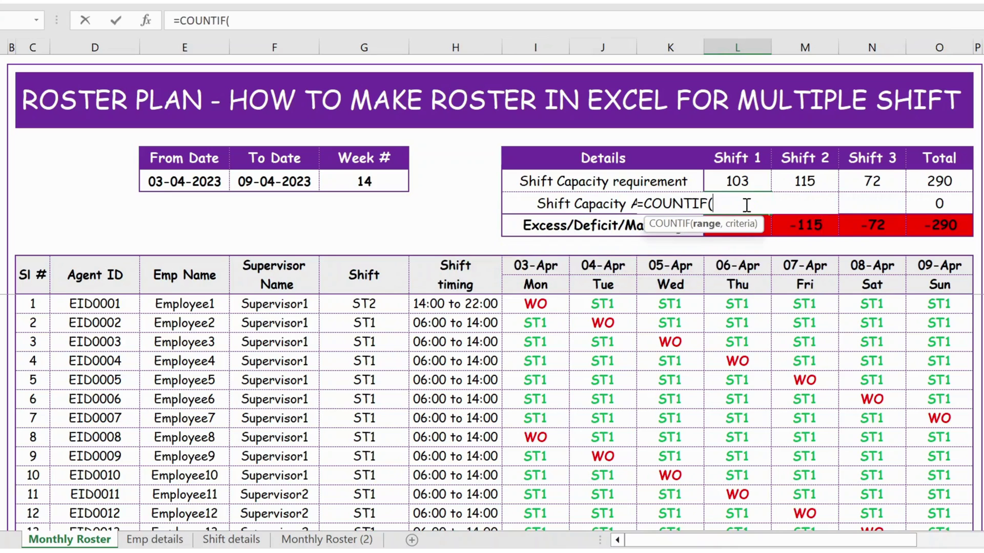
drag(535, 303, 809, 303)
key(shift+Right)
key(shift+Right)
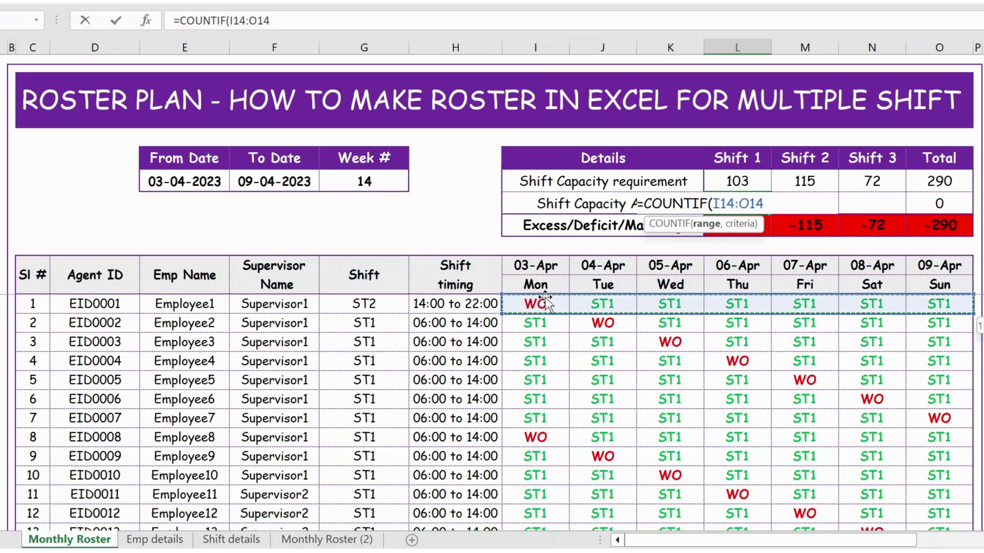
key(ctrl+shift+Down)
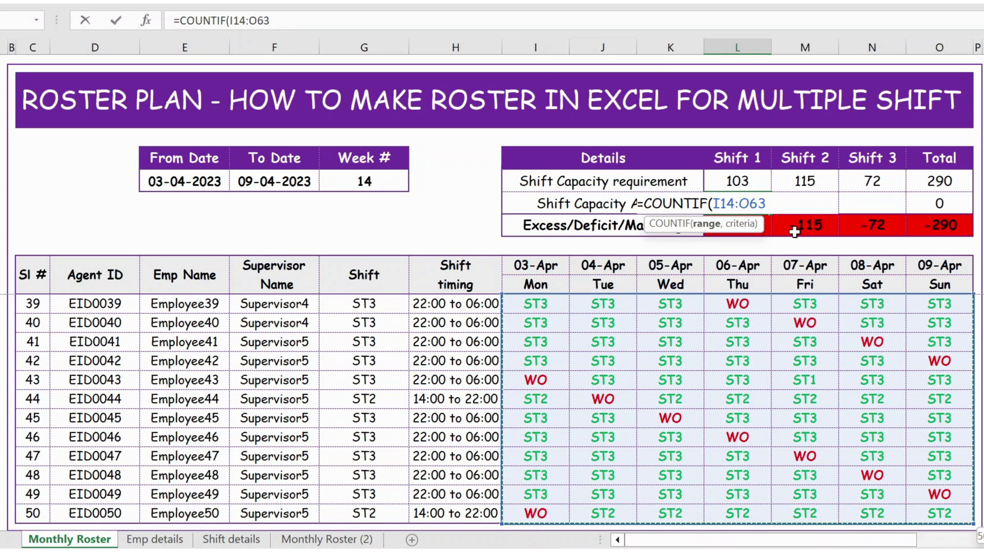
key(F4)
text(,)
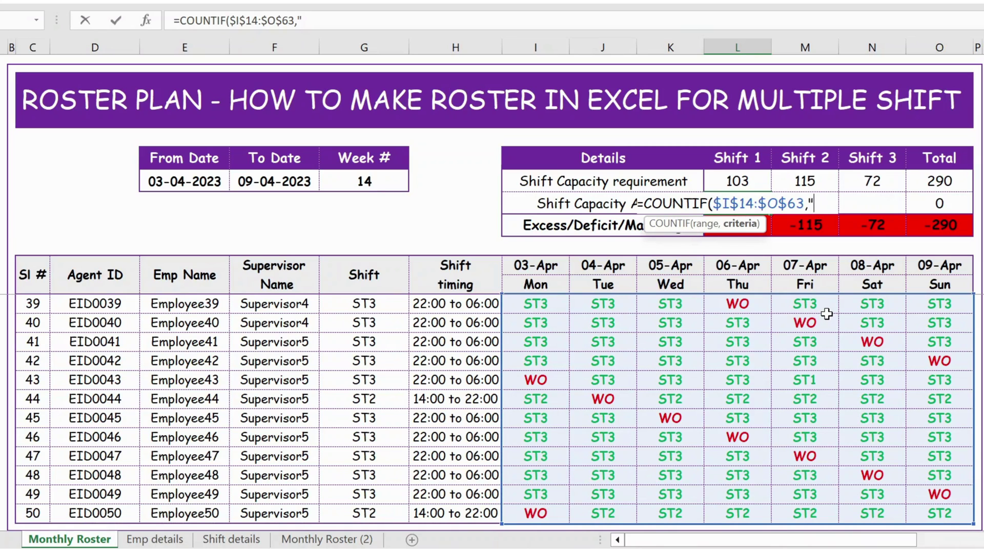
text("S)
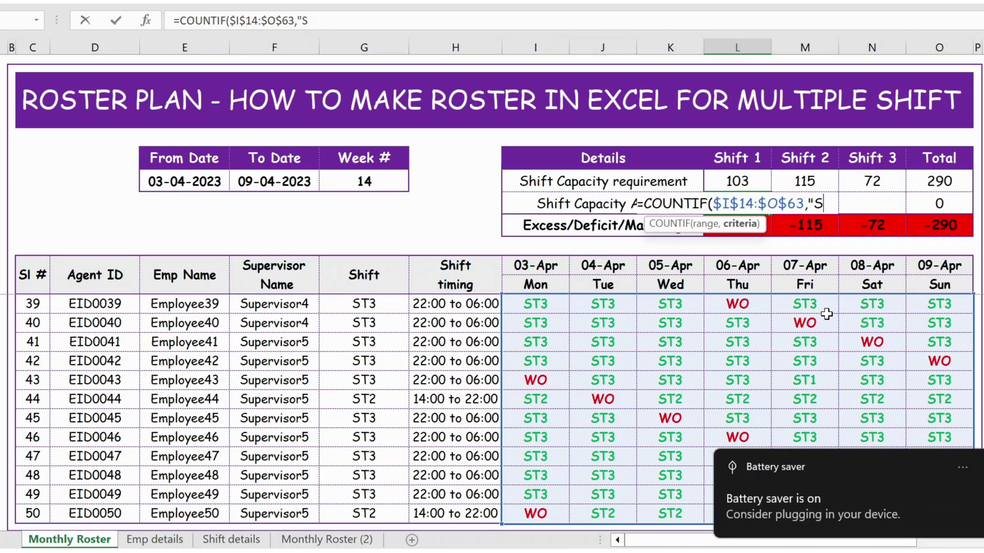
text(H)
text(1)
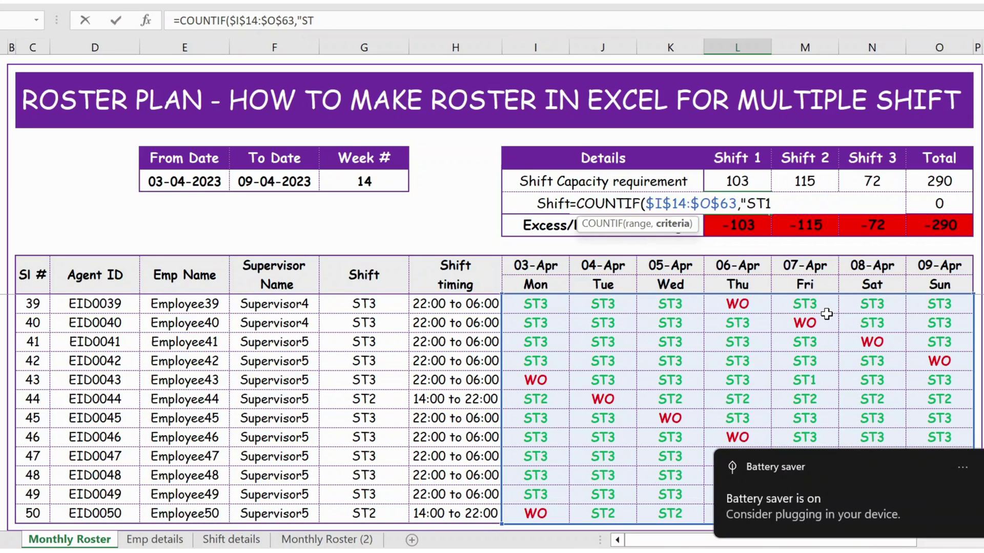
text())
key(Return)
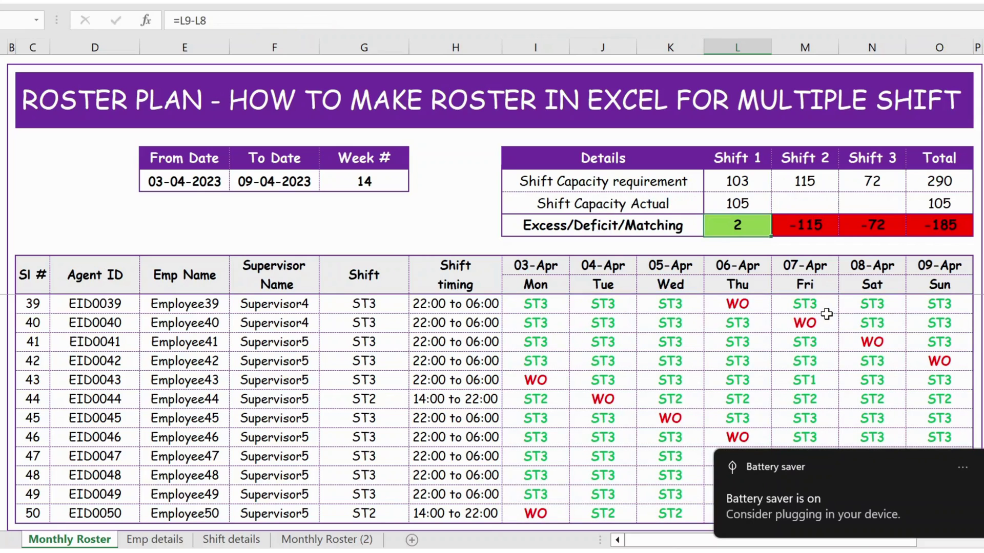
Copy the Shift 1 COUNTIF formula into the Shift 2 and Shift 3 actual cells.
key(Up)
key(ctrl+c)
key(Right)
key(ctrl+v)
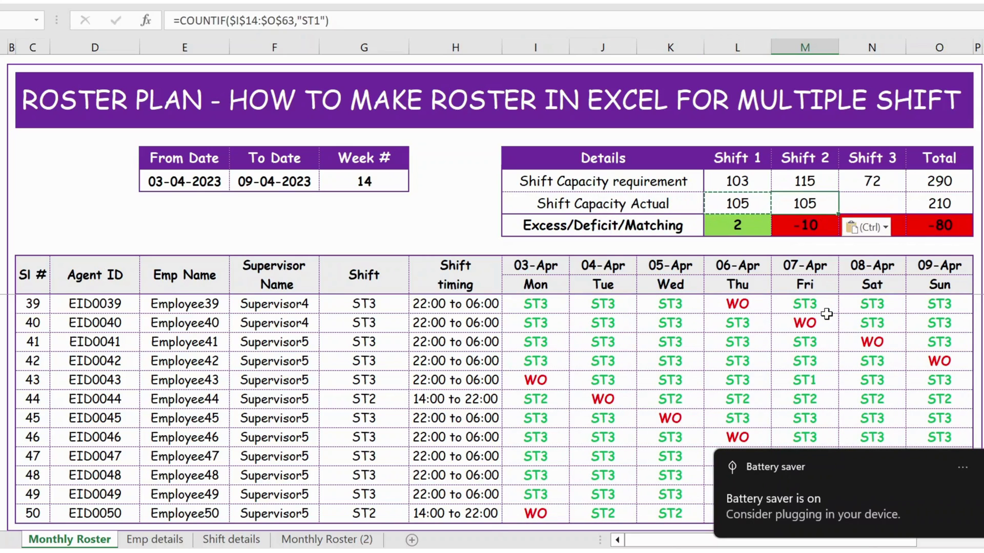
key(Right)
key(ctrl+v)
key(Left)
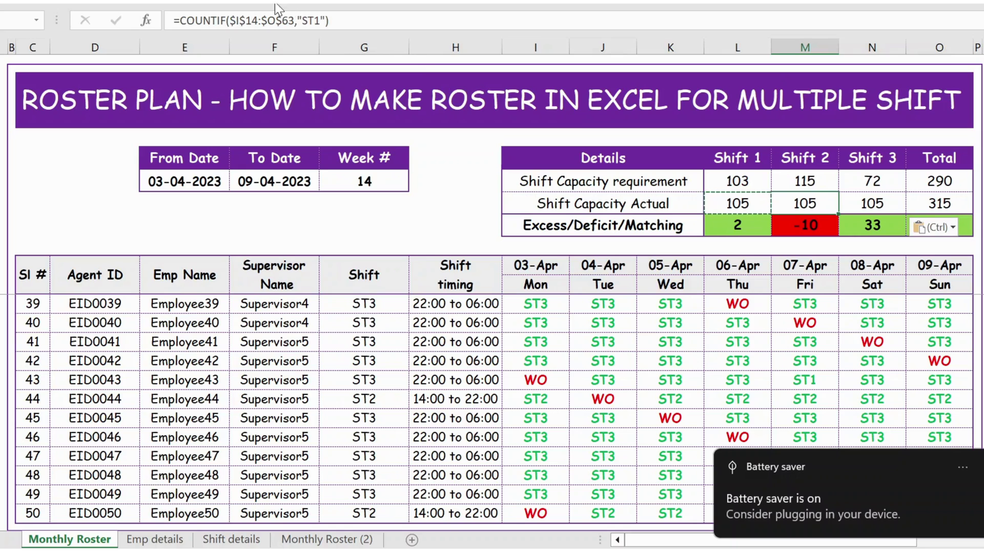
Change the copied criteria to "ST2" and "ST3", giving counts of 118 and 77.
click(325, 16)
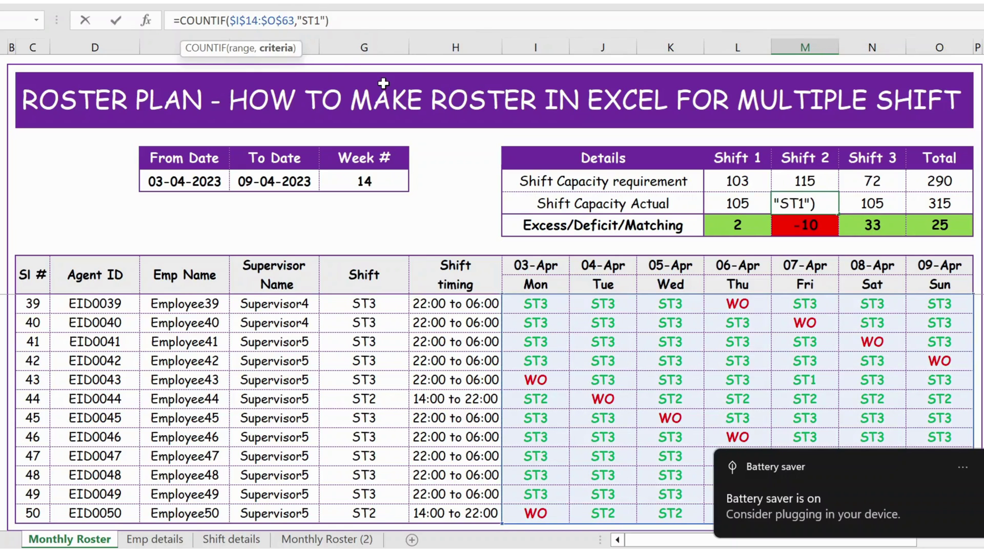
key(BackSpace)
text(2)
key(Tab)
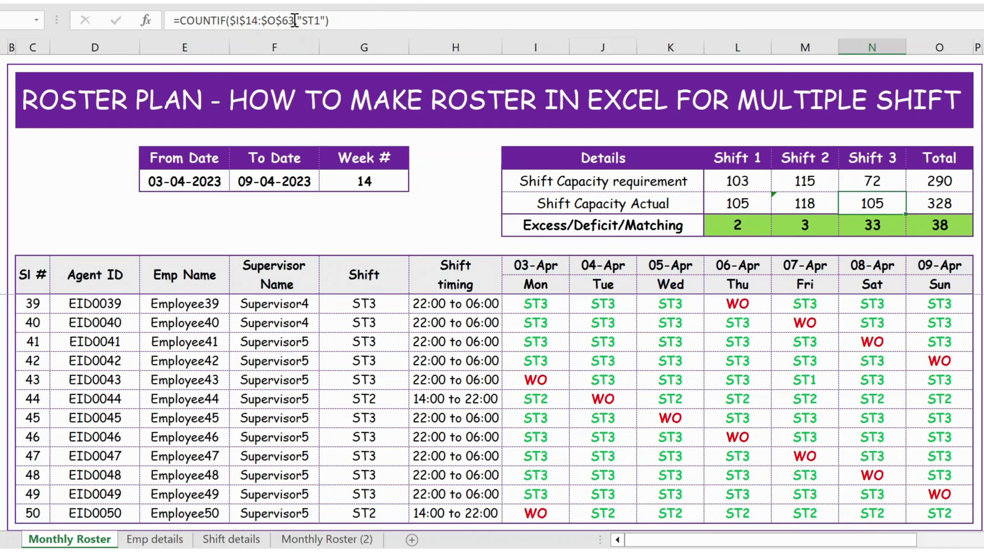
click(320, 20)
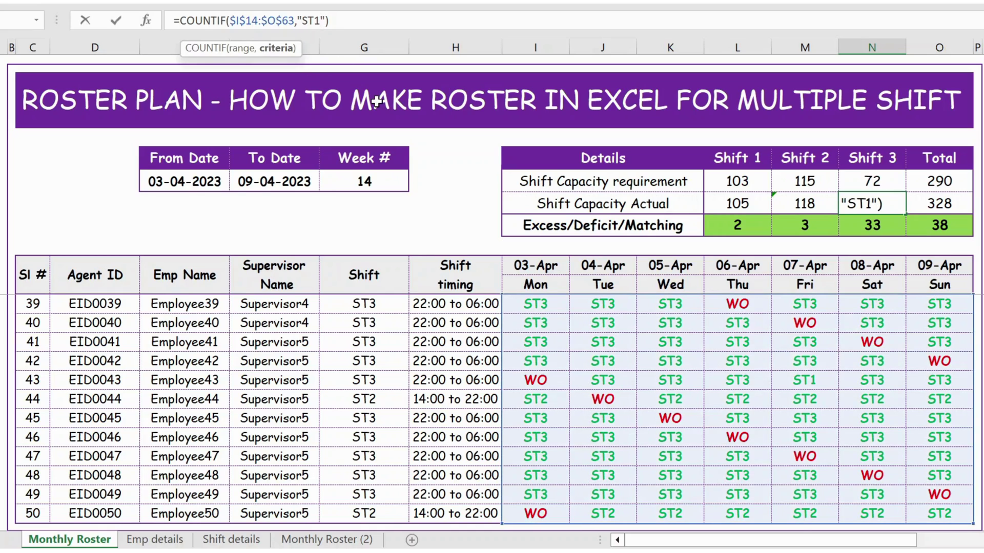
key(BackSpace)
text(3)
key(Return)
key(Left)
key(Left)
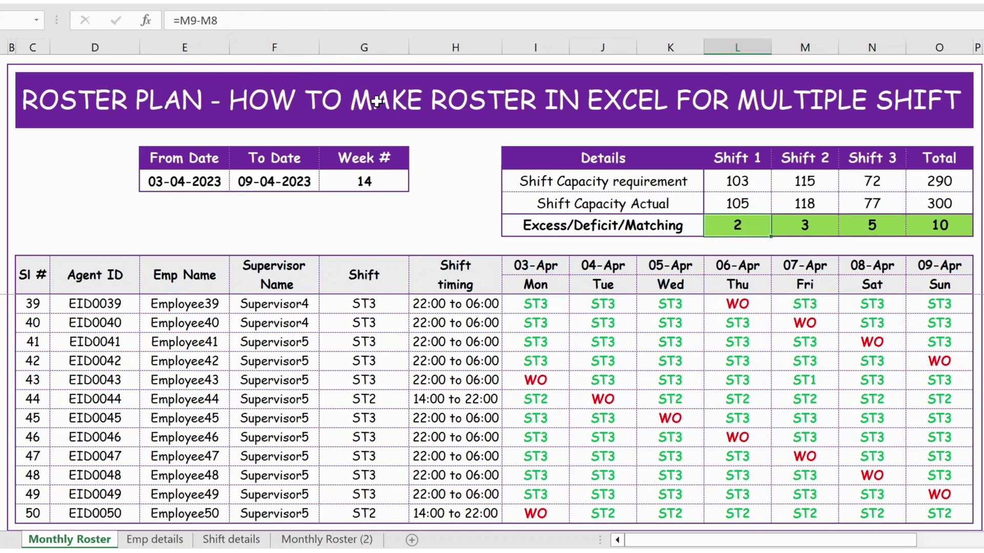
key(Right)
key(Left)
key(Left)
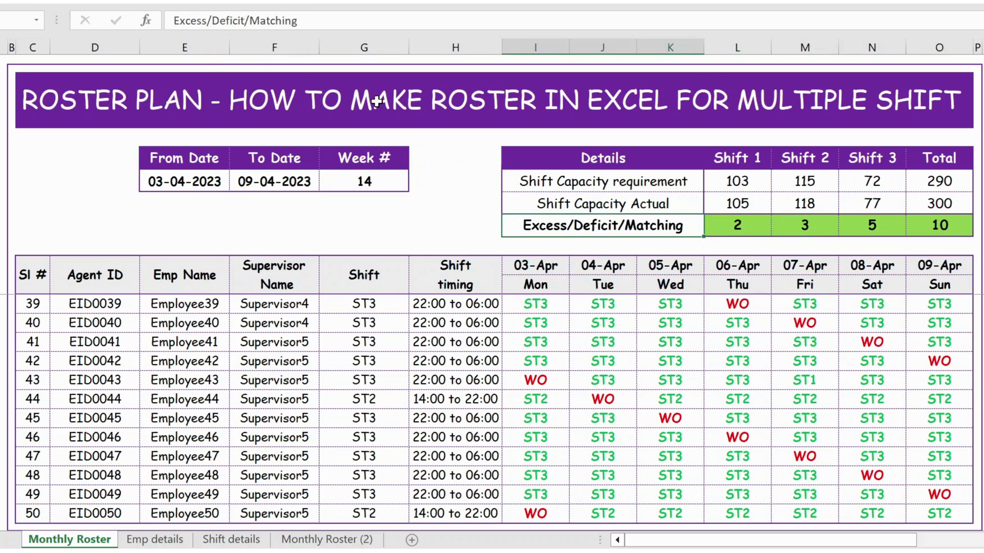
key(Right)
key(Right)
key(Right)
key(Right)
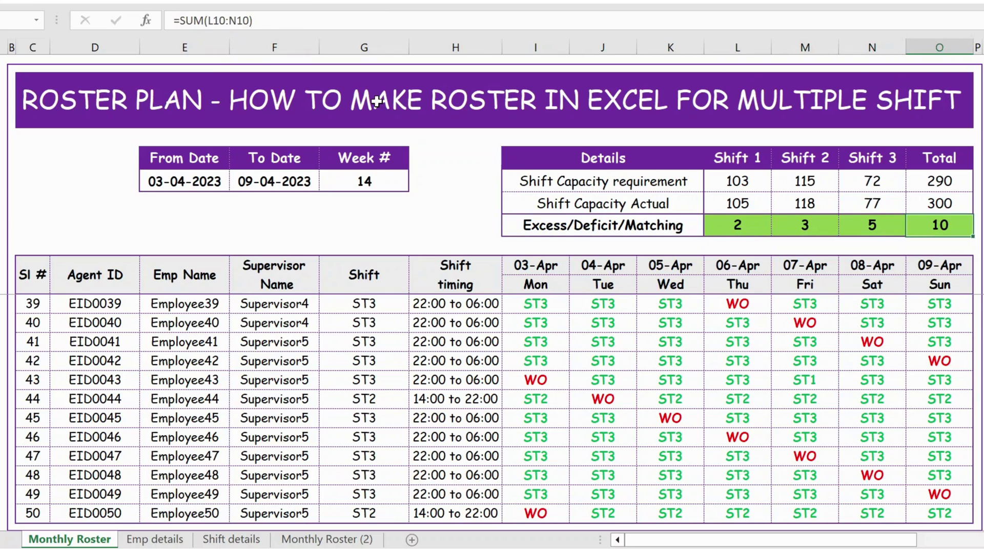
key(Up)
key(Up)
key(Up)
key(Left)
key(Left)
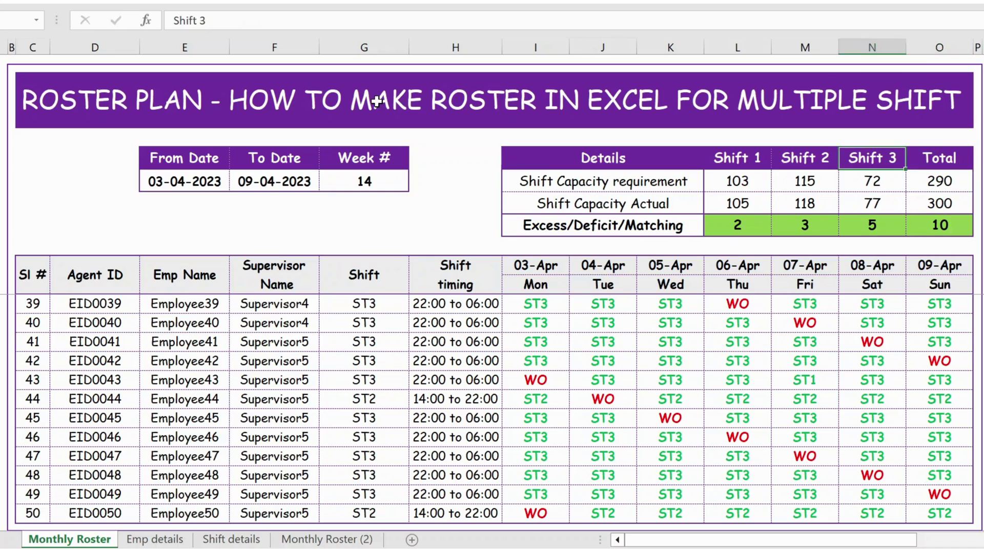
key(Left)
key(Left)
key(Down)
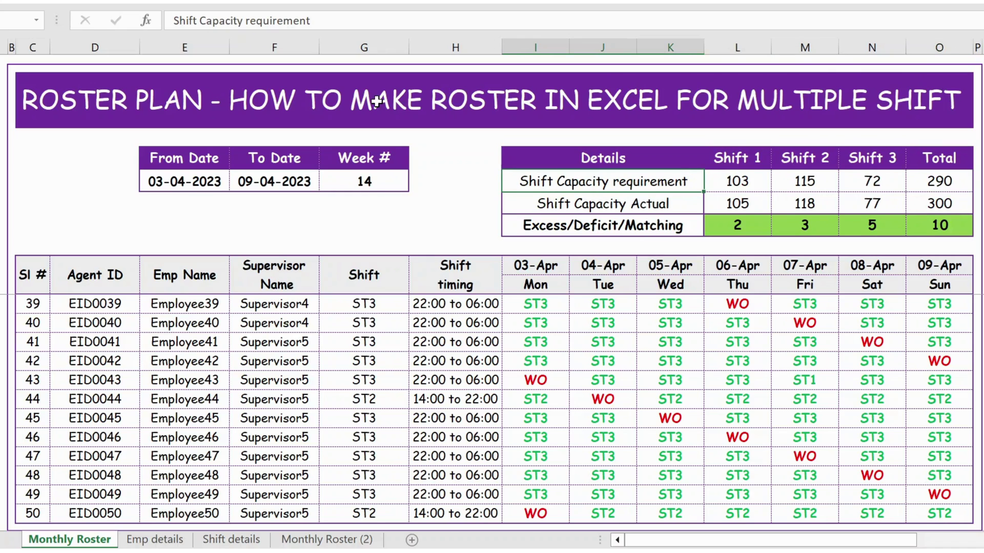
key(Down)
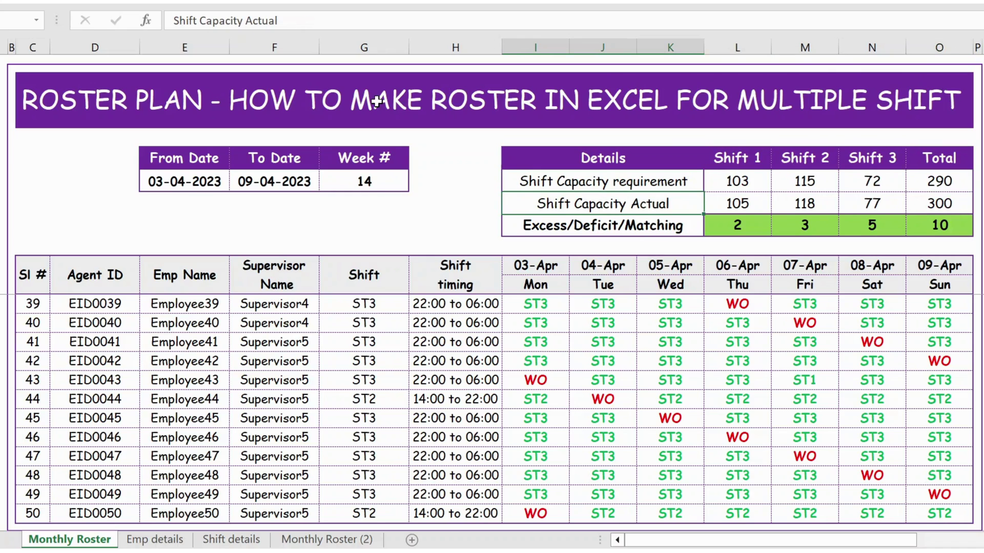
key(Up)
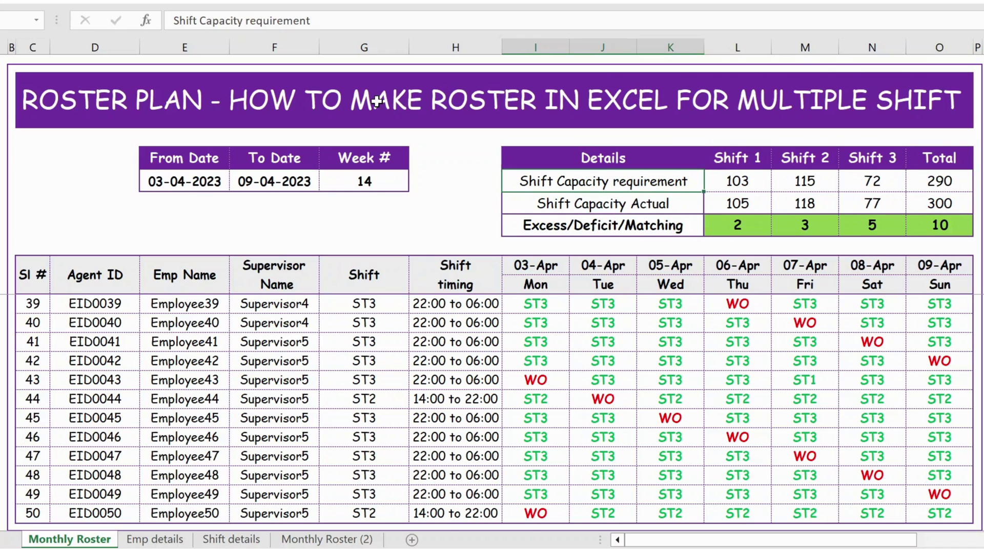